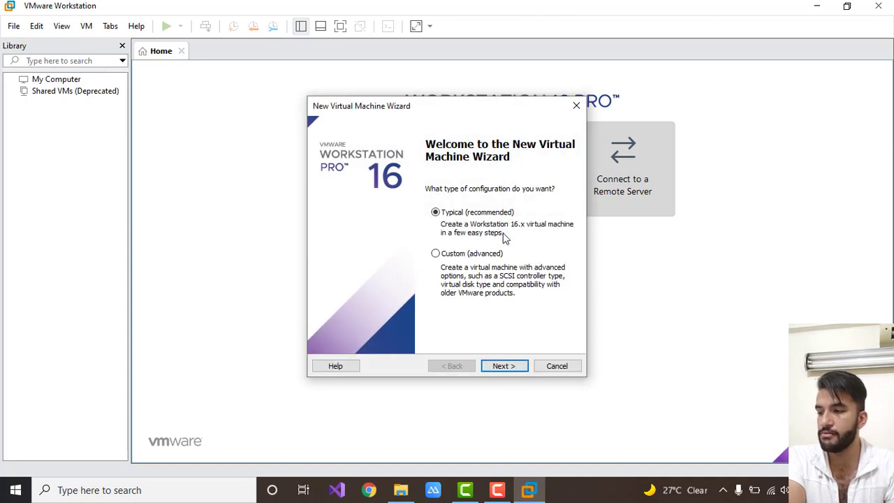
# Configure a typical virtual machine with a blank hard disk and Linux CentOS 8 64-bit as the guest operating system.
pyautogui.click(514, 370)
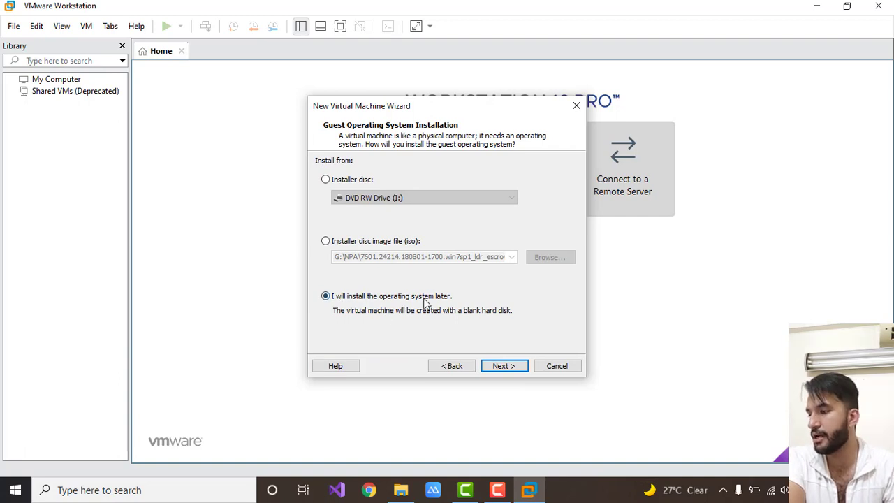
pyautogui.click(509, 367)
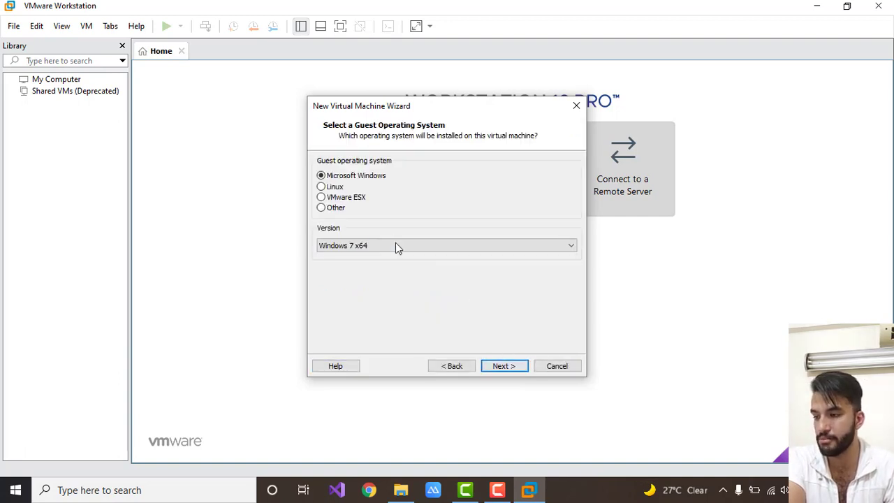
pyautogui.click(325, 187)
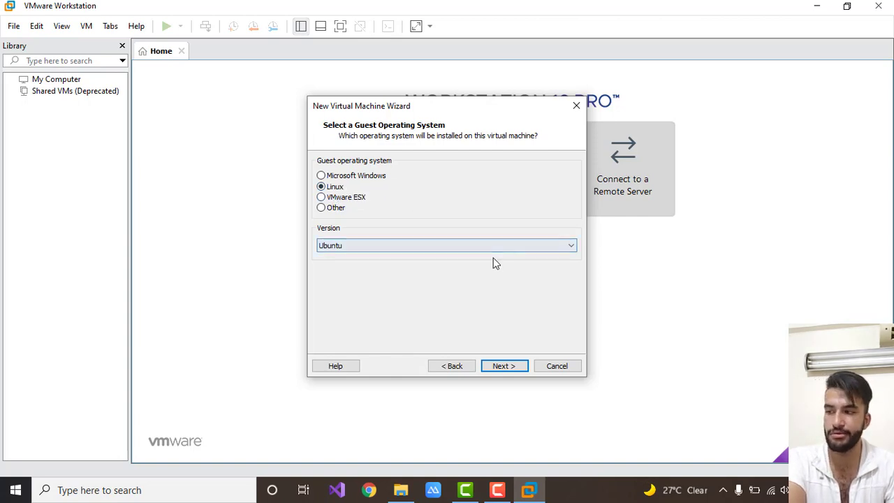
pyautogui.click(445, 249)
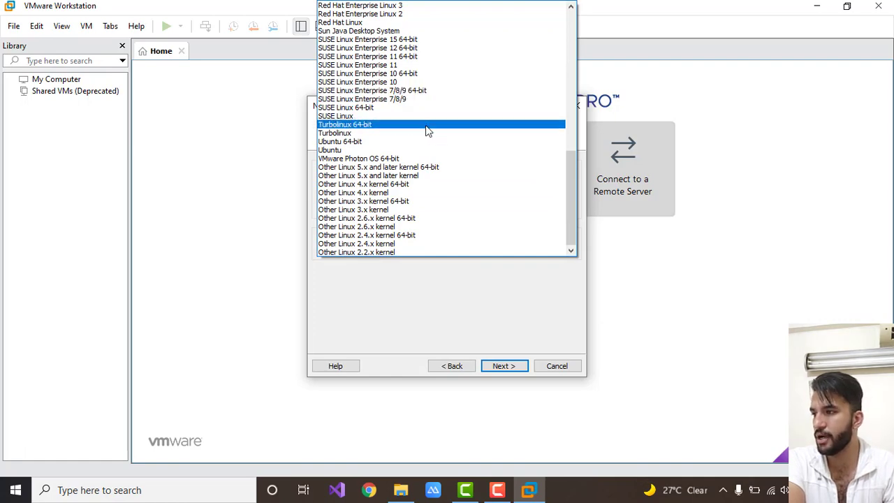
pyautogui.scroll(4, 486, 162)
pyautogui.scroll(10, 487, 163)
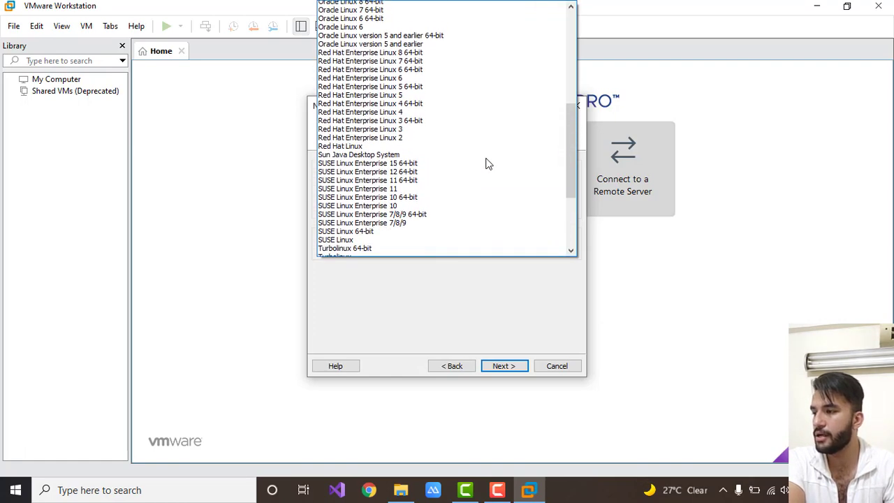
pyautogui.scroll(1, 487, 163)
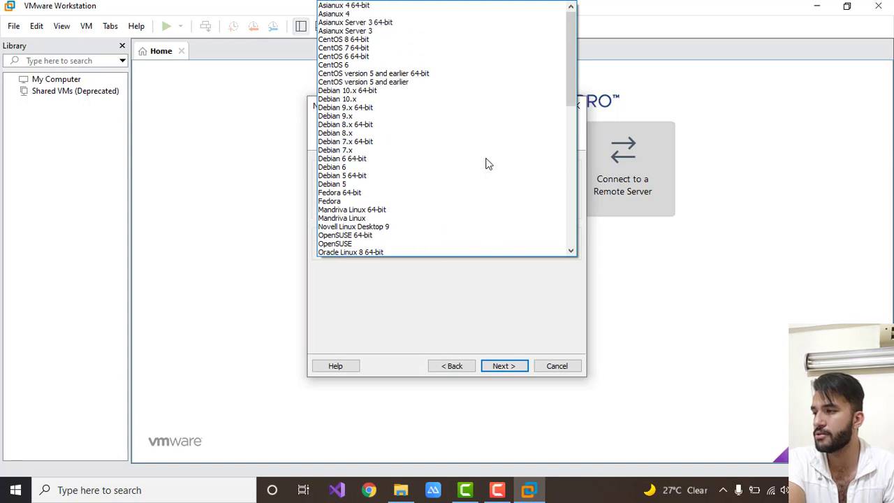
pyautogui.click(347, 40)
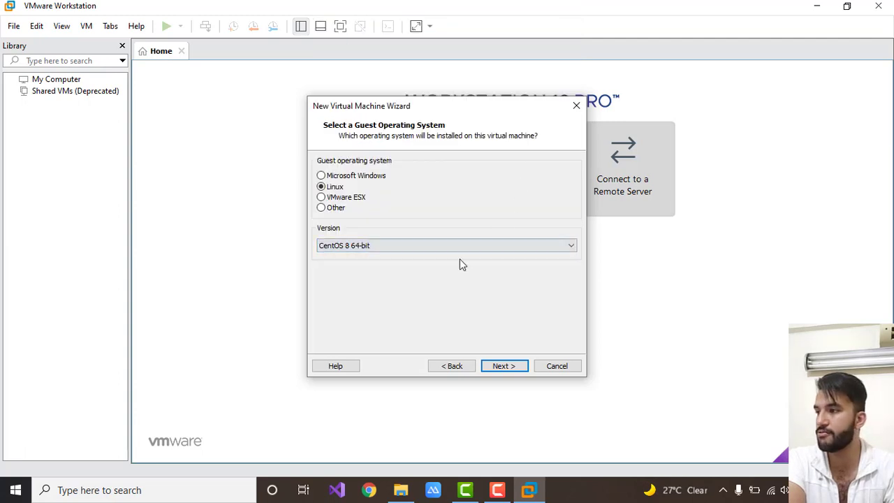
pyautogui.click(511, 371)
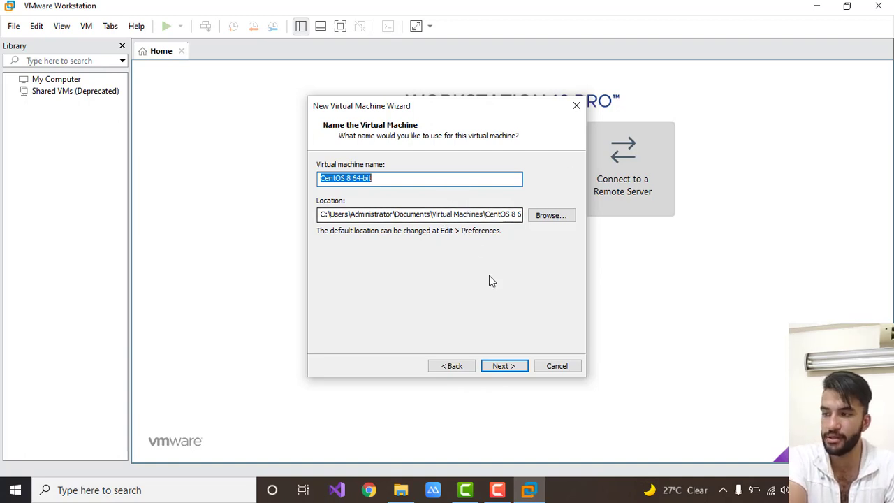
# Keep the default machine name and location, and specify a 30 GB virtual disk stored as a single file.
pyautogui.click(508, 367)
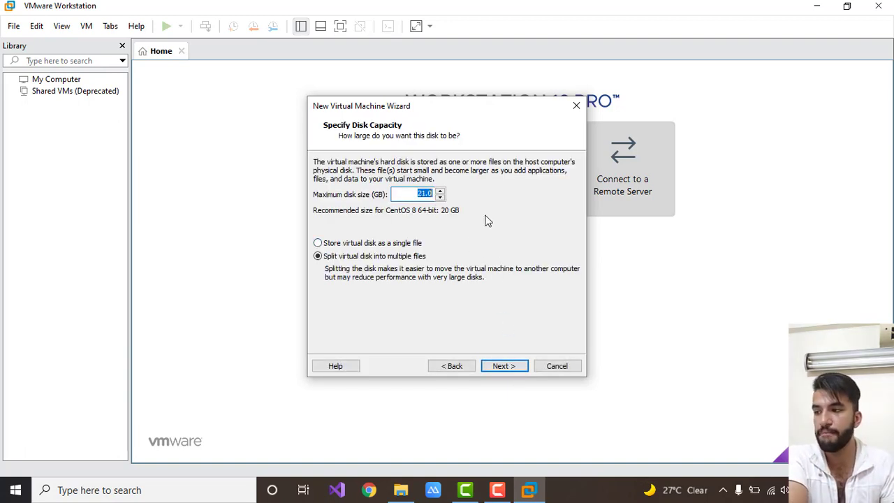
pyautogui.write('30')
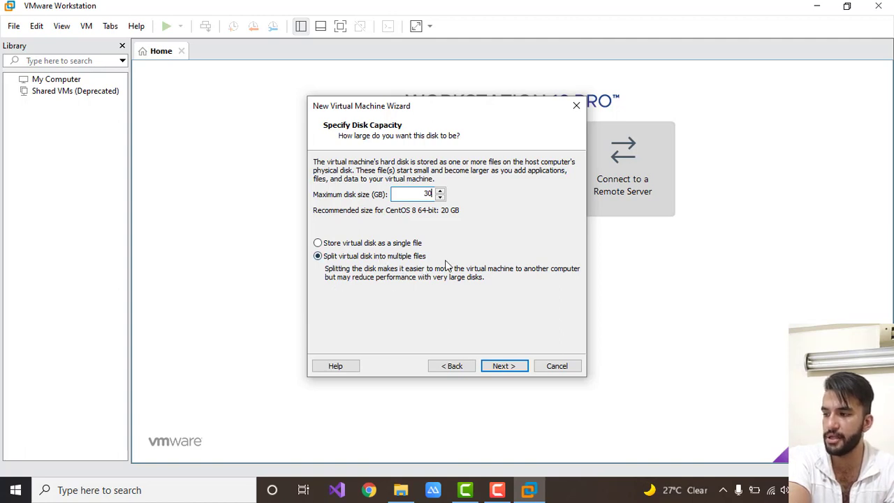
pyautogui.click(383, 244)
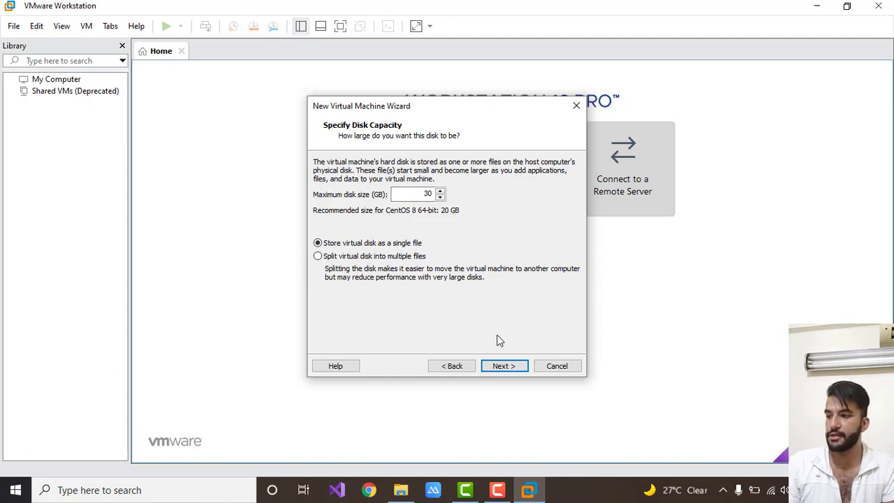
pyautogui.click(513, 367)
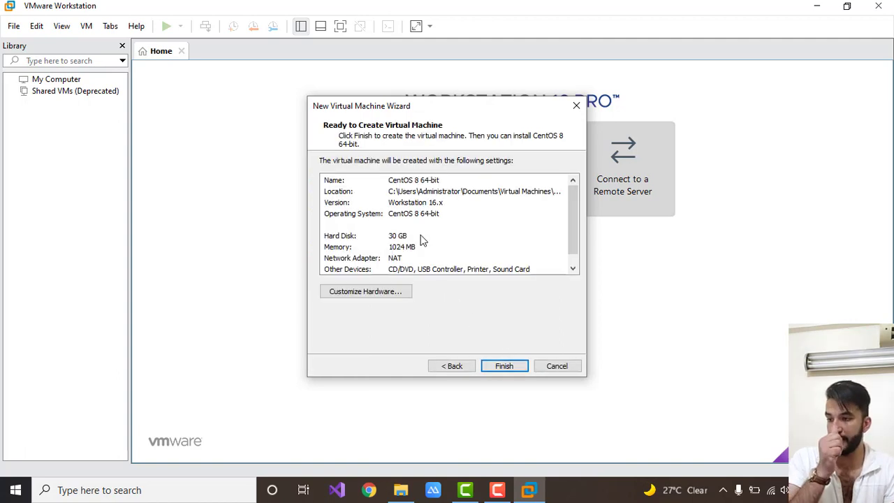
# Customize the virtual hardware with 2 GB of memory and 2 cores per processor.
pyautogui.click(374, 295)
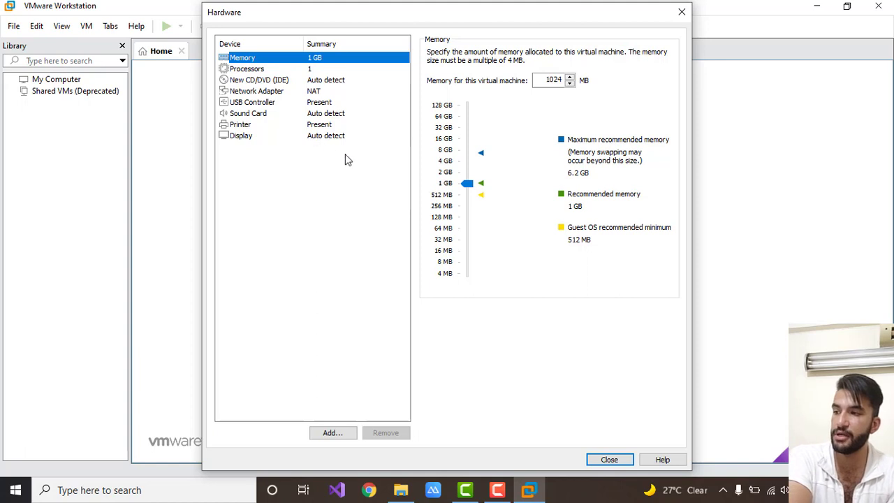
pyautogui.click(444, 172)
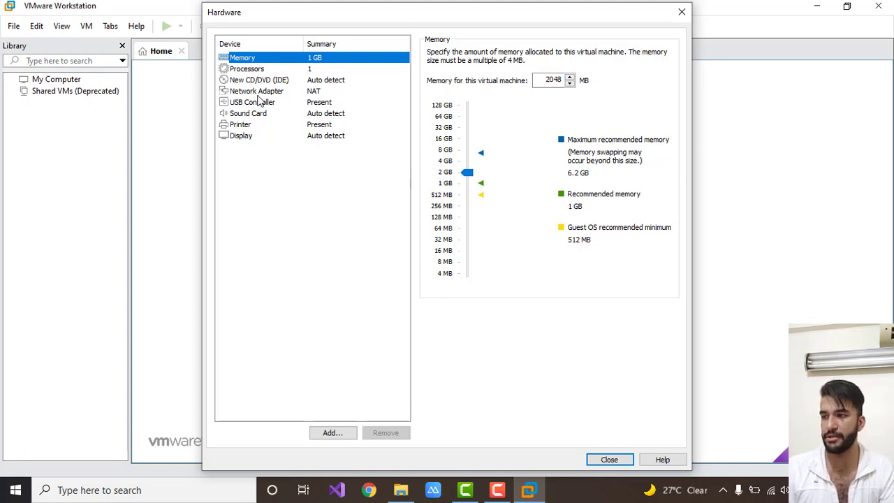
pyautogui.click(260, 70)
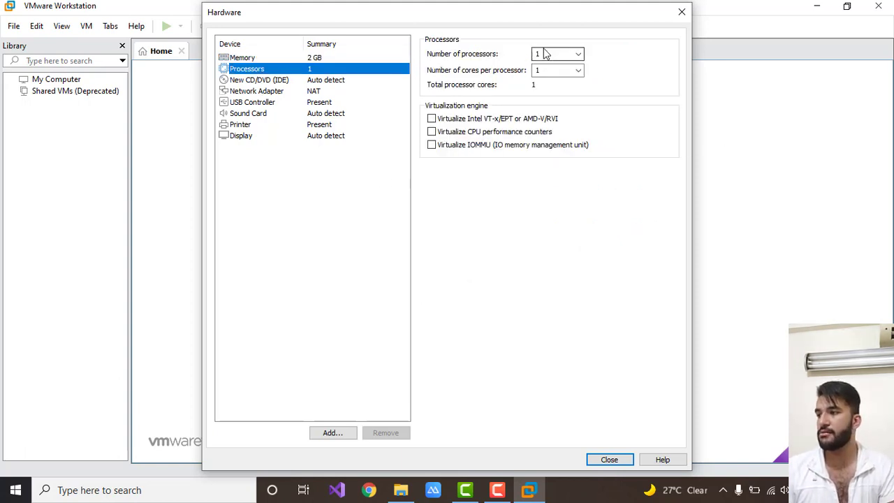
pyautogui.click(578, 72)
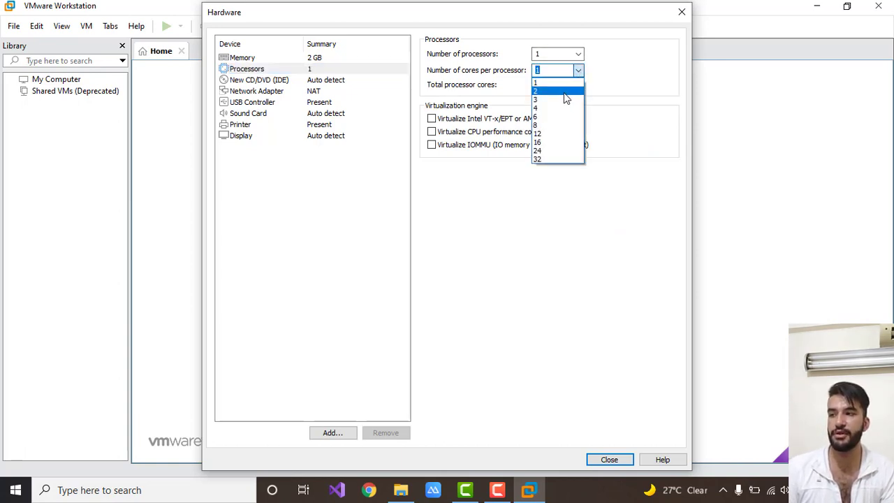
pyautogui.click(565, 93)
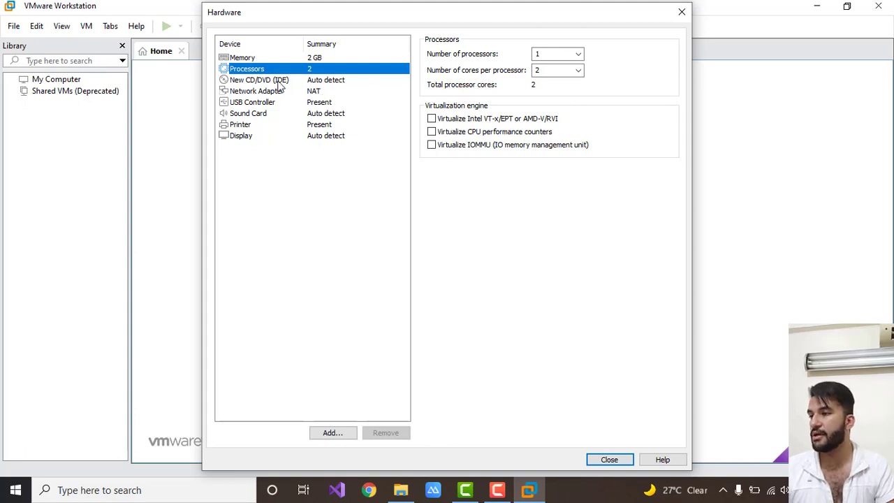
# Set the network adapter to a bridged connection and finish creating the virtual machine.
pyautogui.click(262, 96)
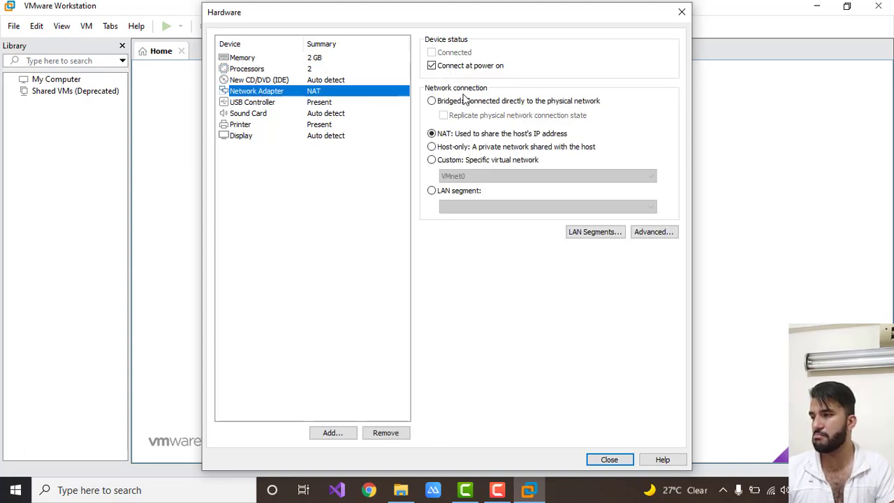
pyautogui.click(460, 102)
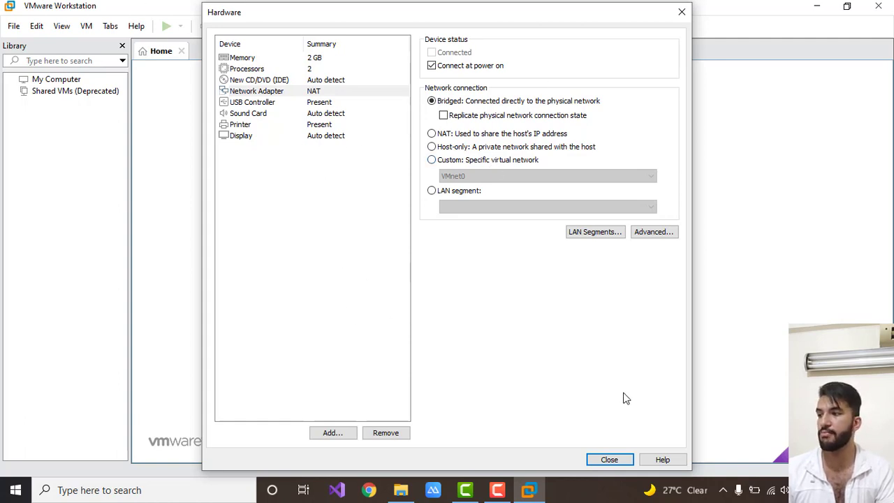
pyautogui.click(627, 462)
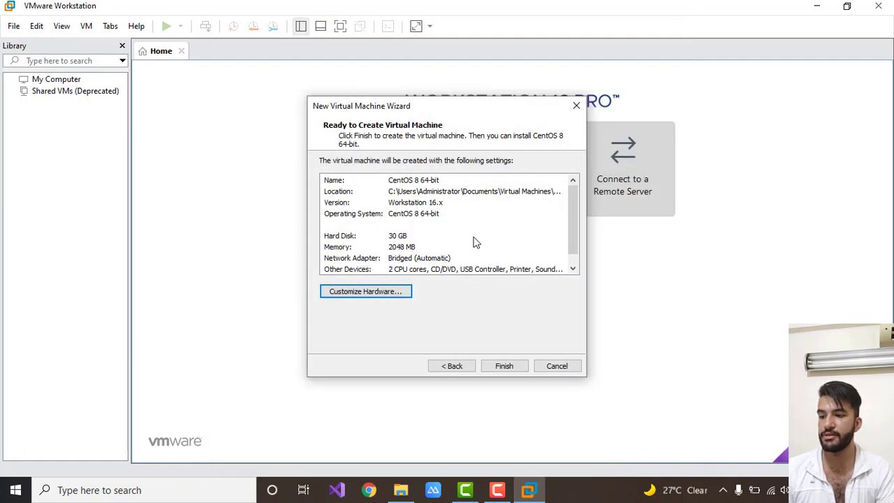
pyautogui.click(500, 368)
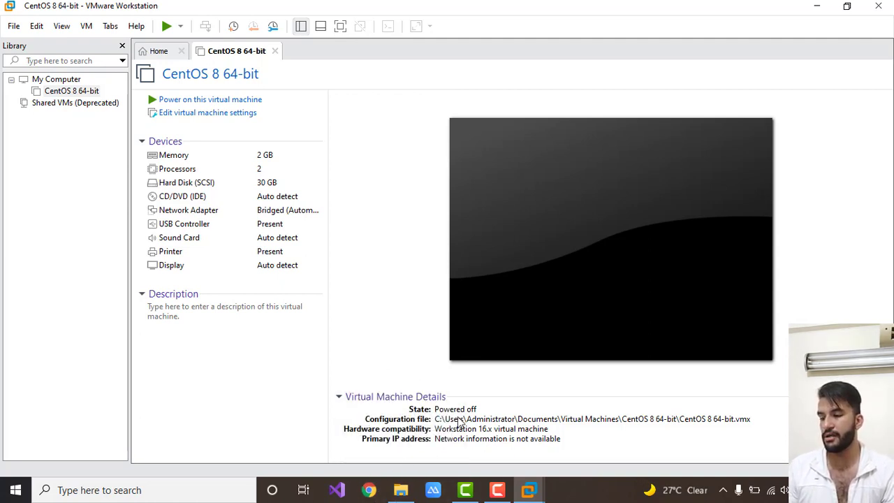
# Switch to Google Chrome and search the web for "centos 8 linux download iso".
pyautogui.click(369, 490)
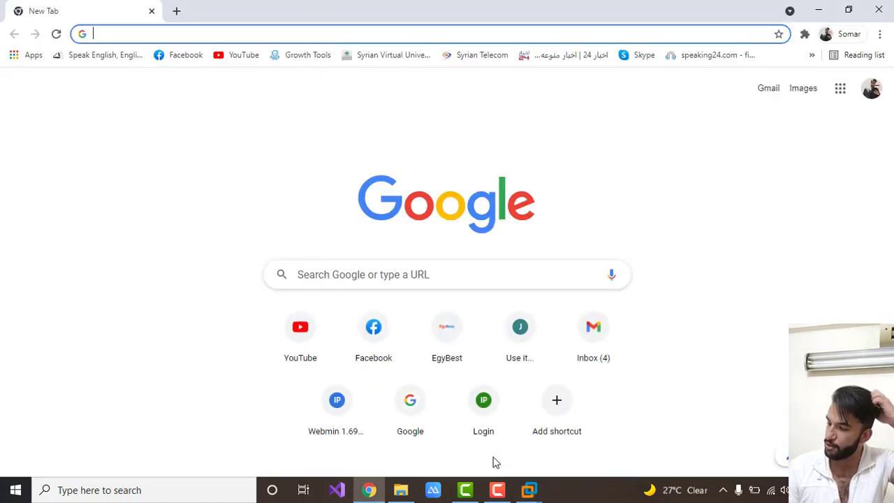
pyautogui.write('ce')
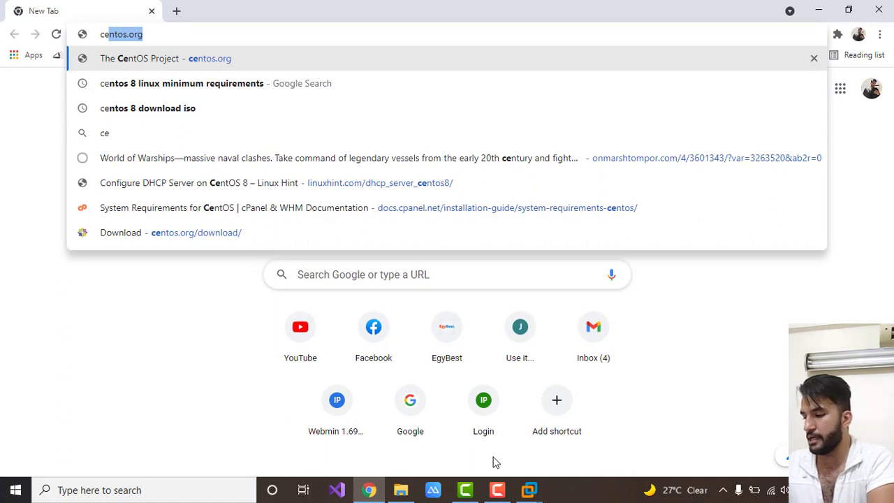
pyautogui.write('ntos ')
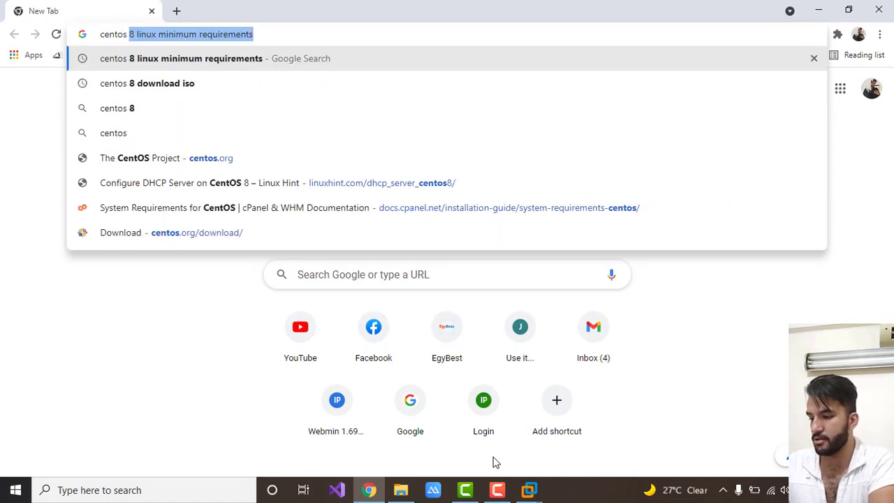
pyautogui.write('8')
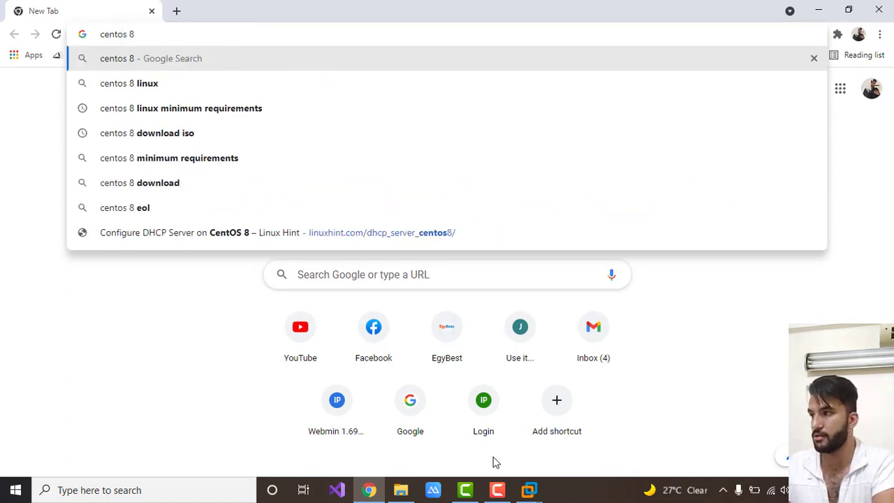
pyautogui.write(' linux ')
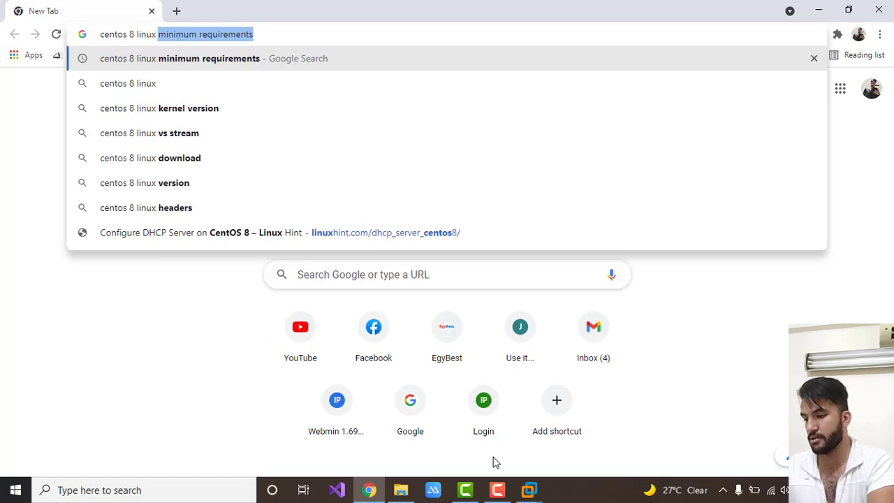
pyautogui.write('do')
pyautogui.write('wnload iso')
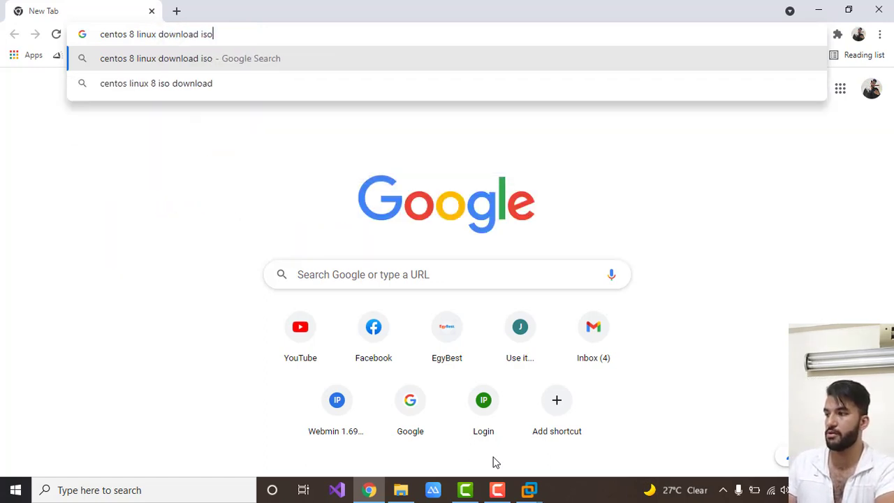
pyautogui.press('Return')
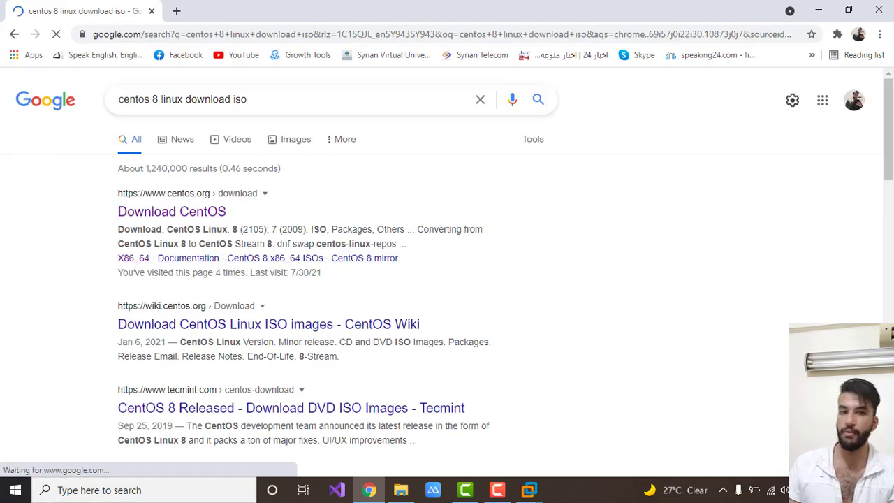
# Go to the official CentOS download page and open the x86_64 ISO mirror list for CentOS Linux 8 (2105).
pyautogui.click(159, 210)
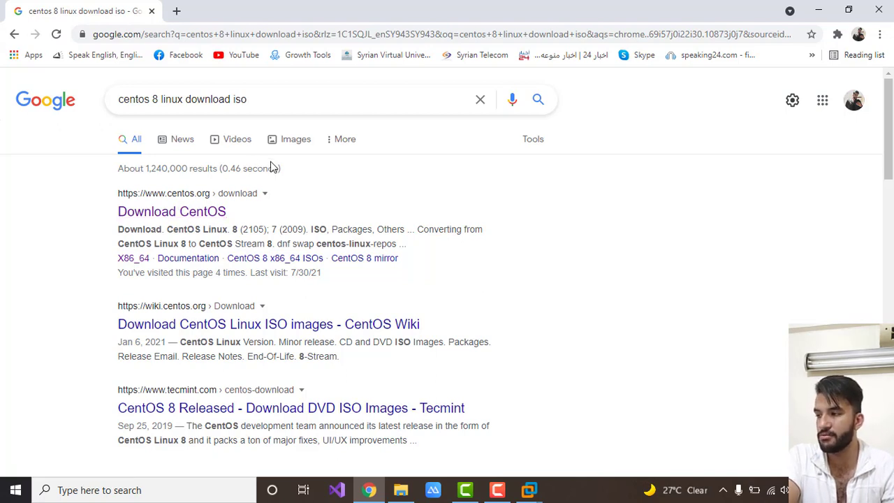
pyautogui.click(166, 218)
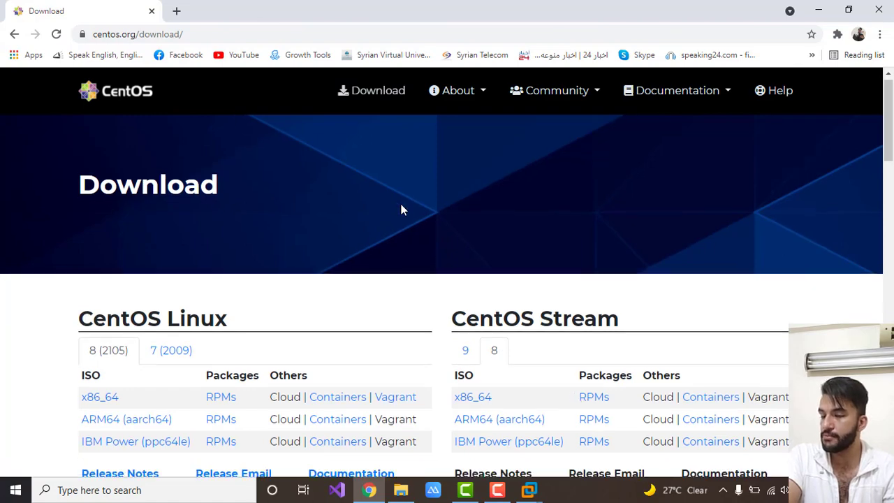
pyautogui.scroll(-5, 401, 207)
pyautogui.scroll(3, 401, 221)
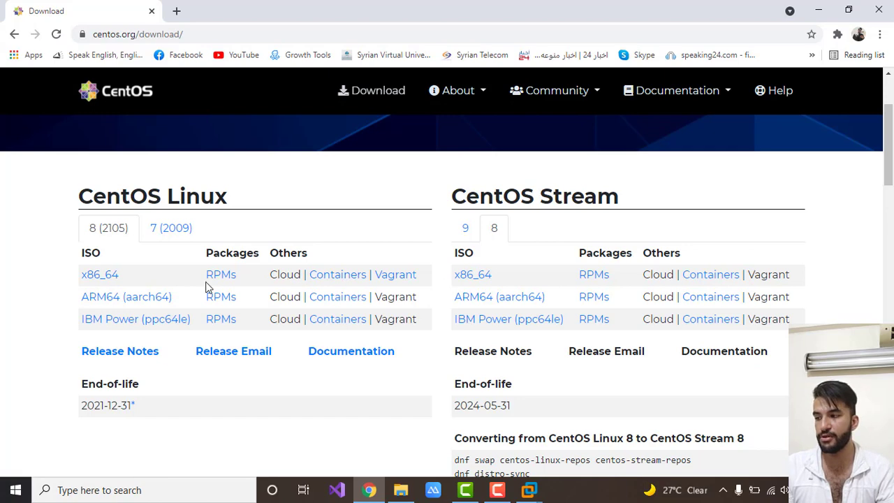
pyautogui.click(114, 277)
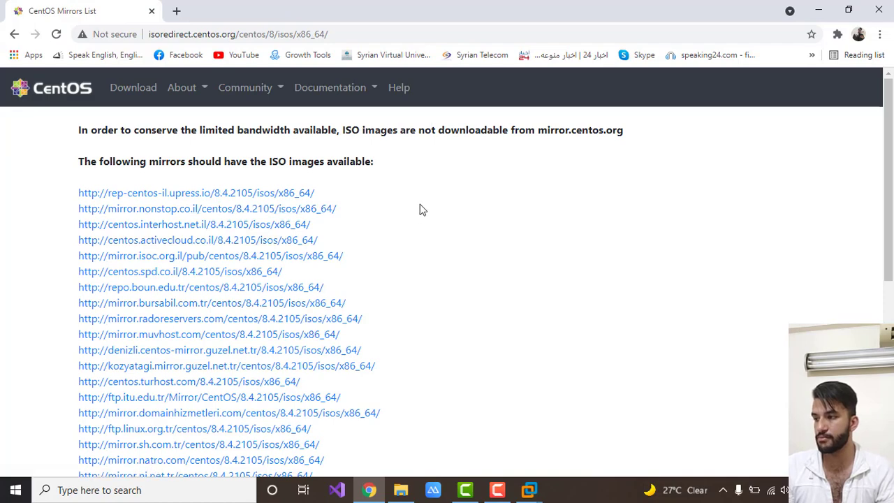
# Open the rep-centos-il.upress.io mirror and try to download CentOS-8.4.2105-x86_64-dvd1.iso, cancelling at the download prompt.
pyautogui.scroll(-4, 420, 206)
pyautogui.scroll(4, 421, 217)
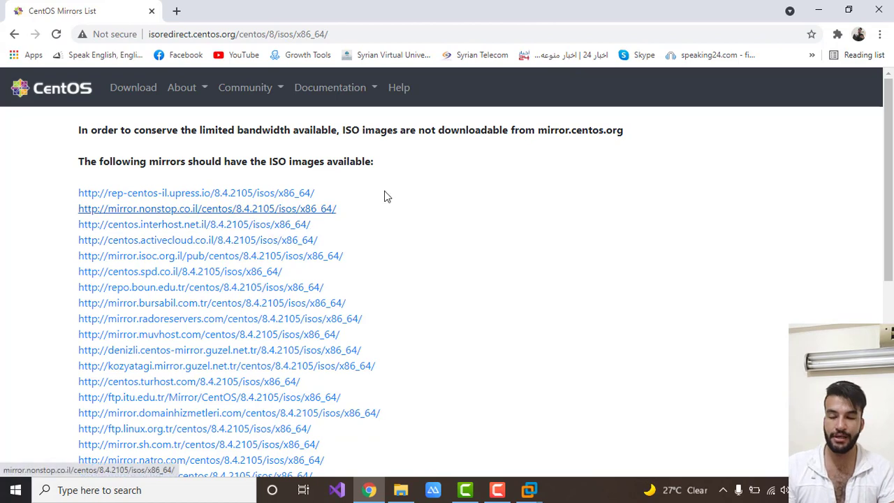
pyautogui.click(225, 200)
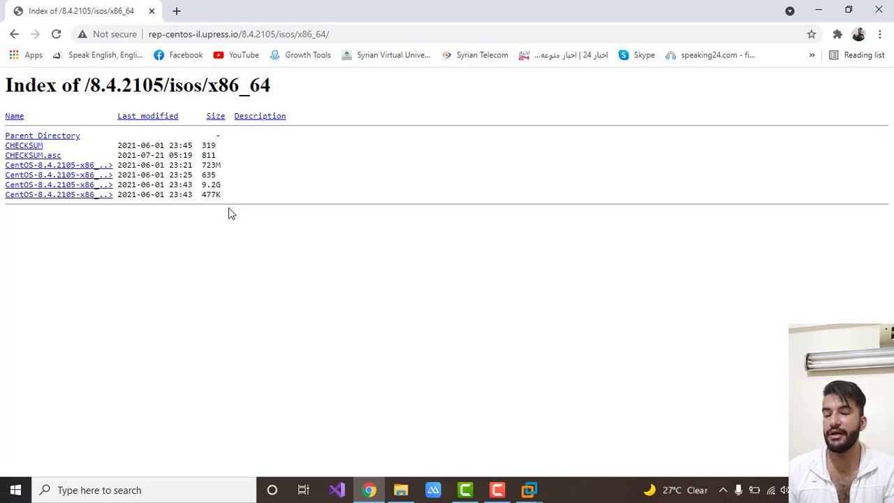
pyautogui.click(82, 186)
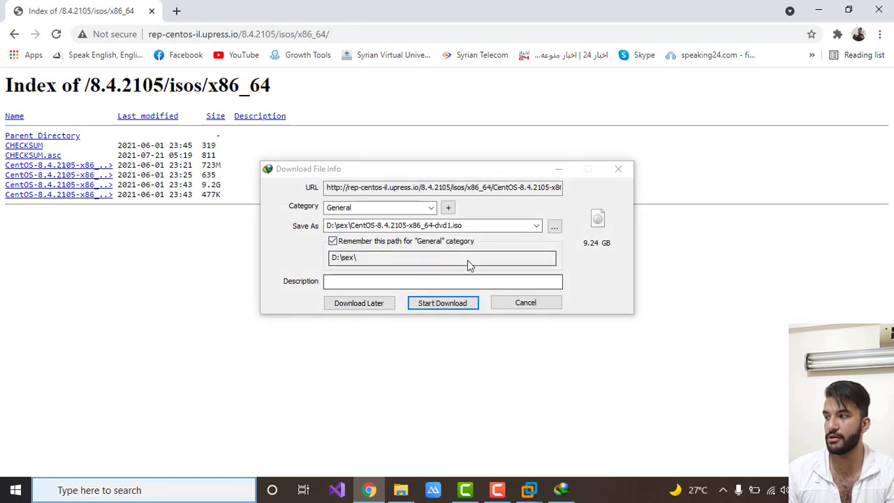
pyautogui.click(507, 307)
pyautogui.click(547, 291)
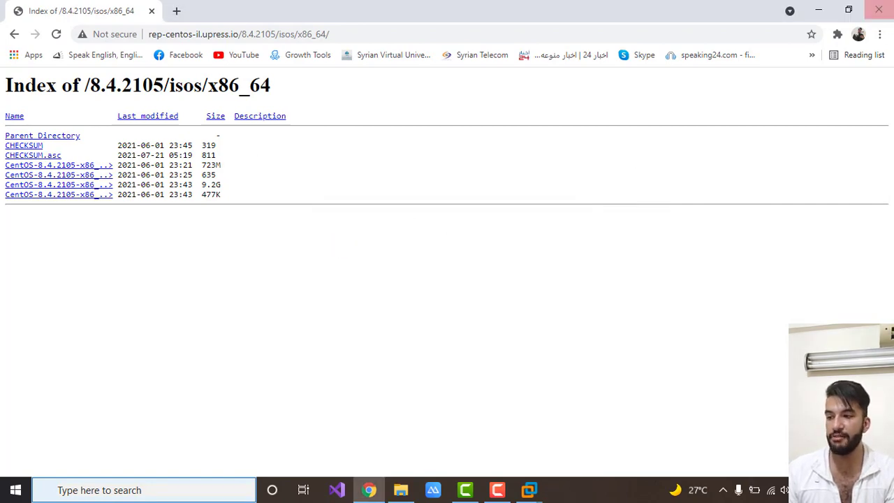
# Switch to File Explorer and examine the boot and dvd1 ISO files in the centos 8.4 folder.
pyautogui.click(817, 10)
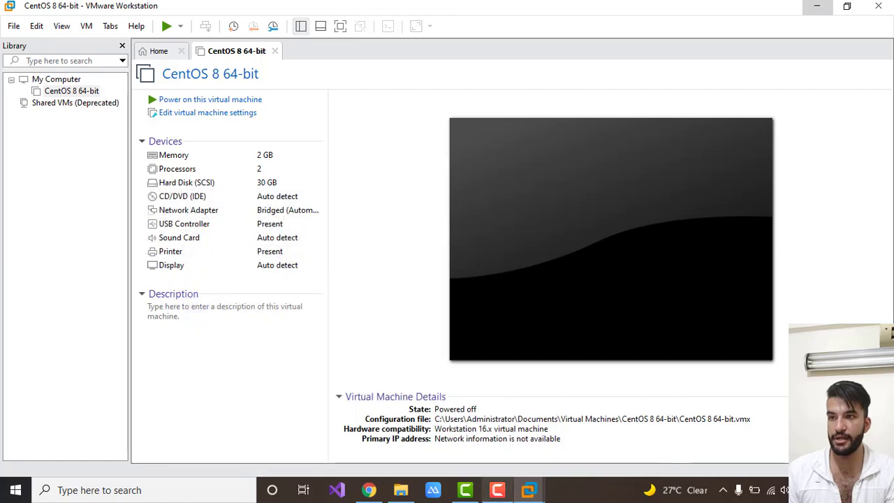
pyautogui.click(400, 490)
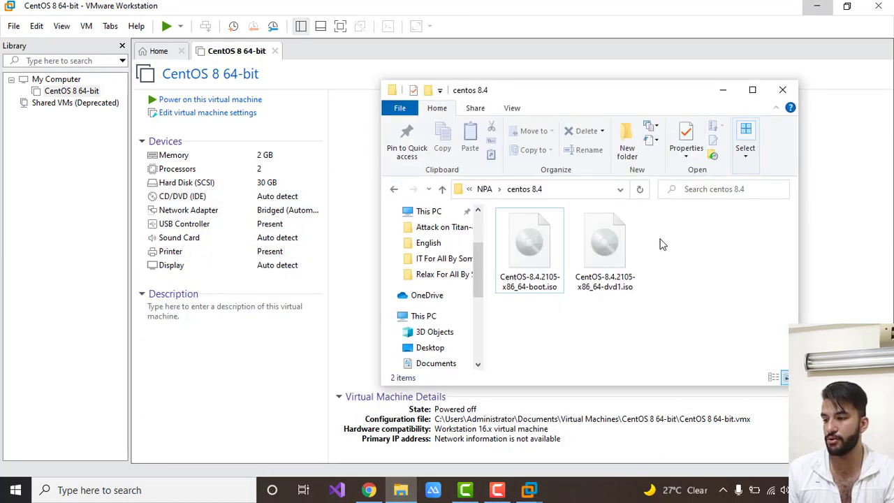
pyautogui.click(618, 264)
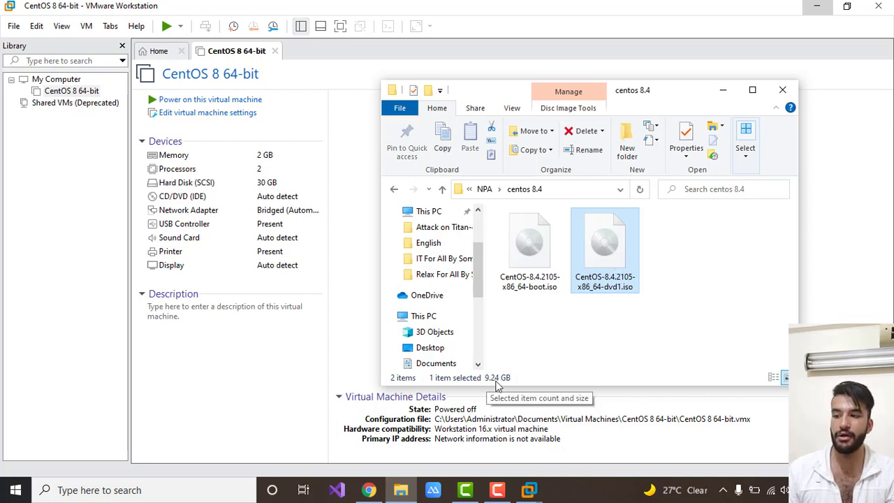
pyautogui.click(533, 248)
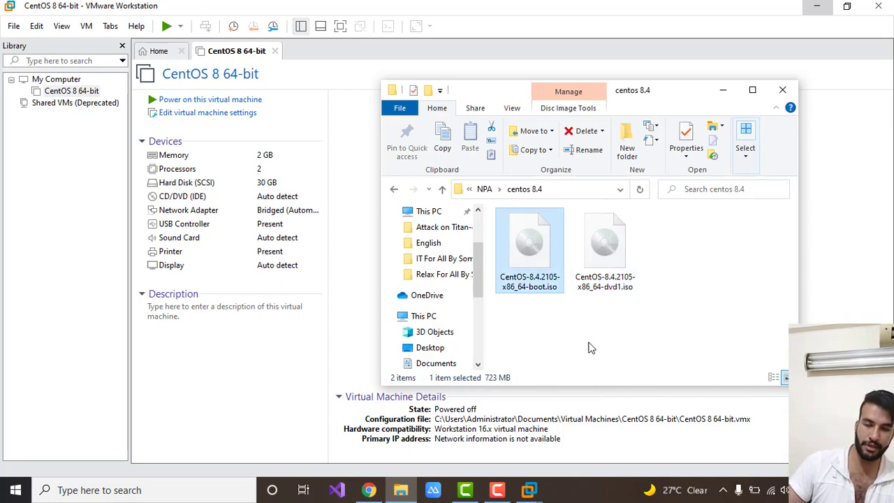
pyautogui.click(567, 320)
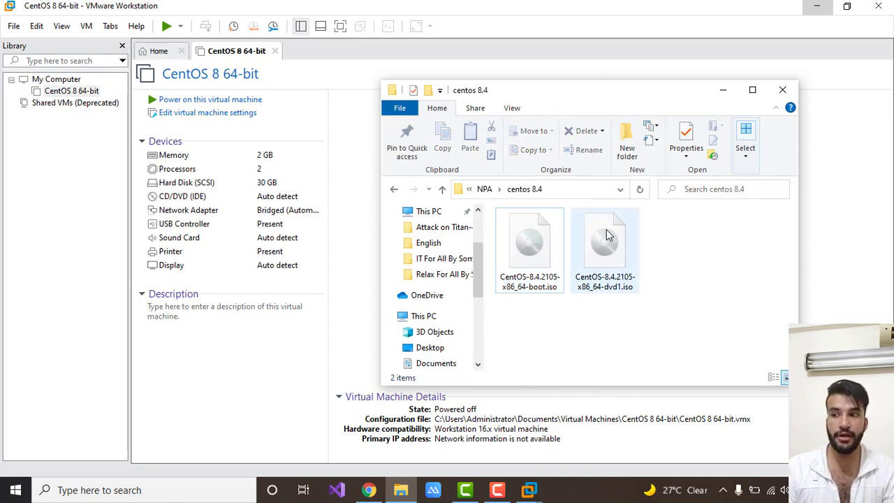
pyautogui.moveTo(606, 232)
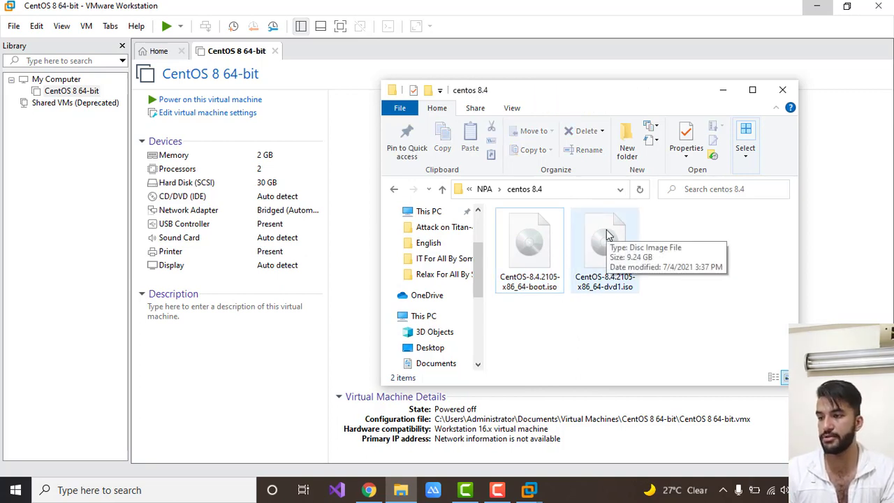
pyautogui.click(606, 234)
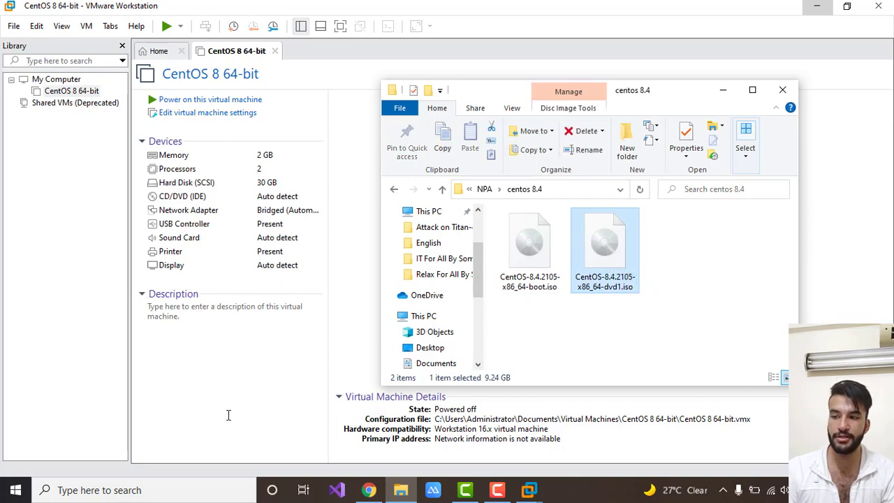
# Switch to VMware Workstation and set the CentOS 8 64-bit machine's CD/DVD drive to use an ISO image file.
pyautogui.click(246, 369)
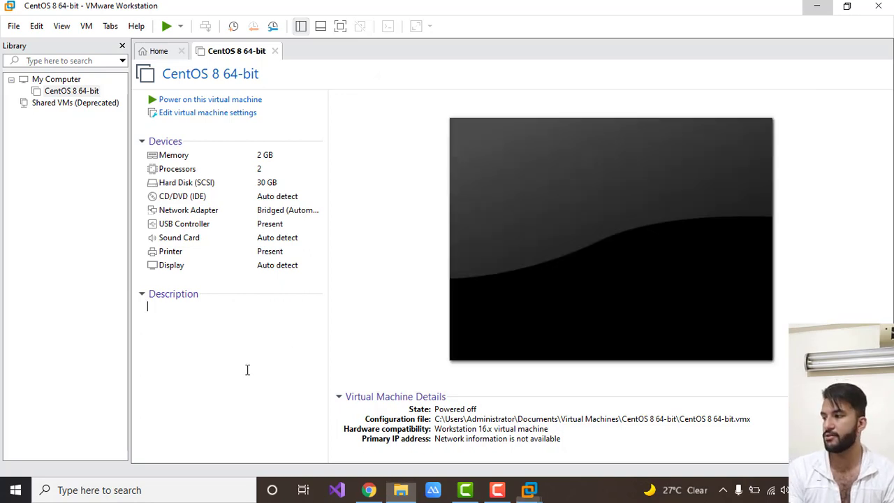
pyautogui.click(63, 90)
pyautogui.rightClick(63, 89)
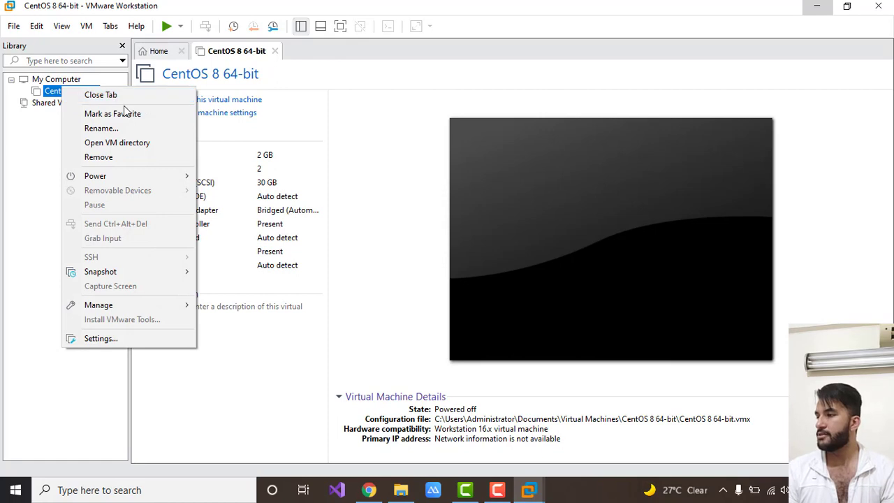
pyautogui.click(136, 339)
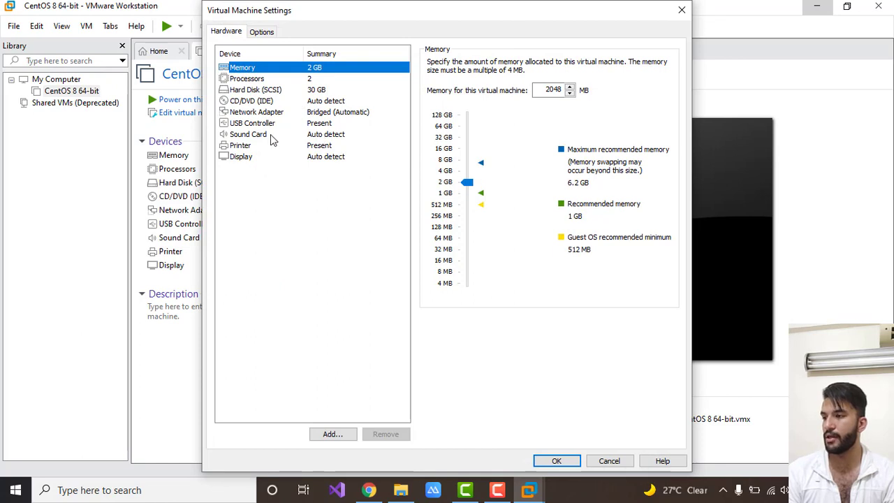
pyautogui.click(273, 102)
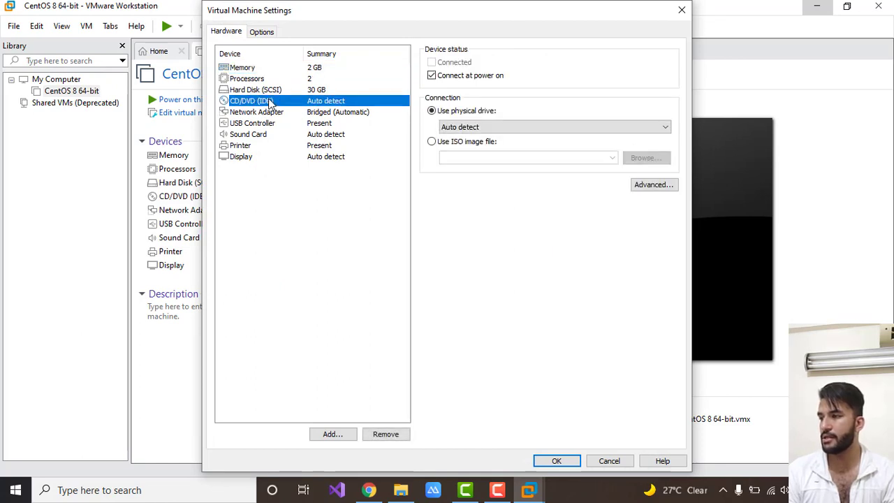
pyautogui.click(433, 142)
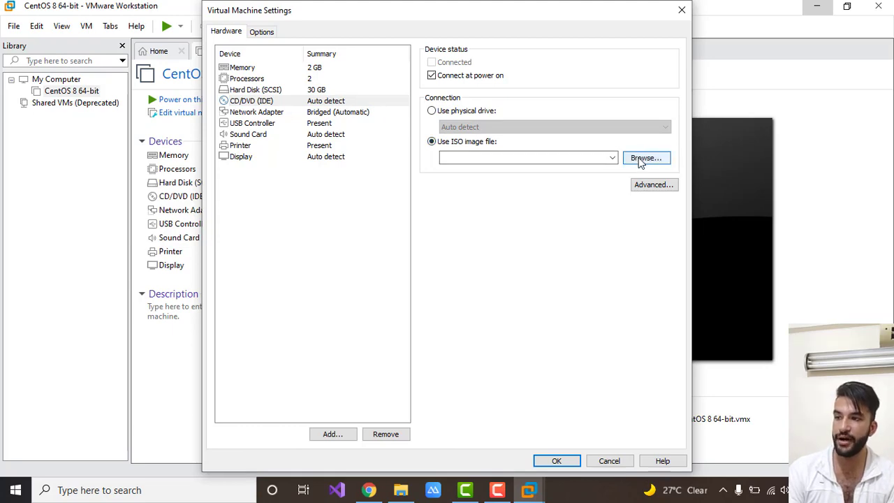
# Browse for the ISO image in the folder G:\NPA\centos 8.4, using the path copied from File Explorer.
pyautogui.click(639, 160)
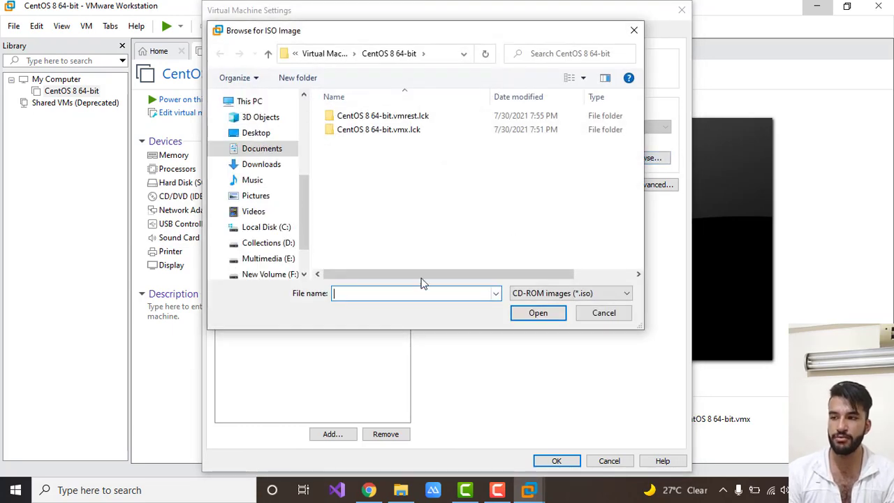
pyautogui.moveTo(304, 208); pyautogui.dragTo(305, 232)
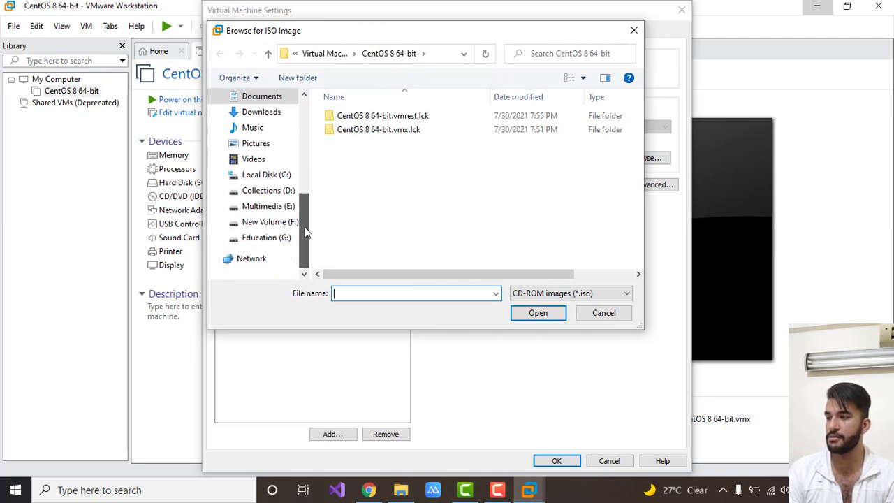
pyautogui.click(400, 489)
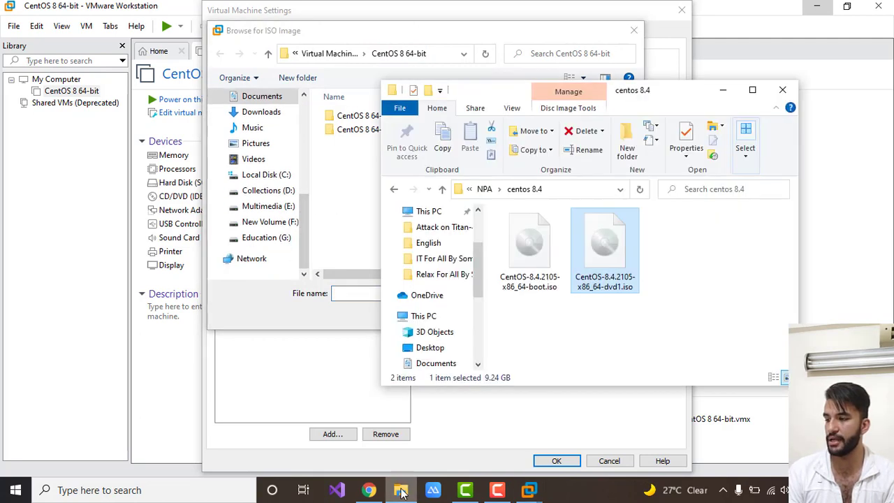
pyautogui.click(584, 193)
pyautogui.hotkey('ctrl', 'c')
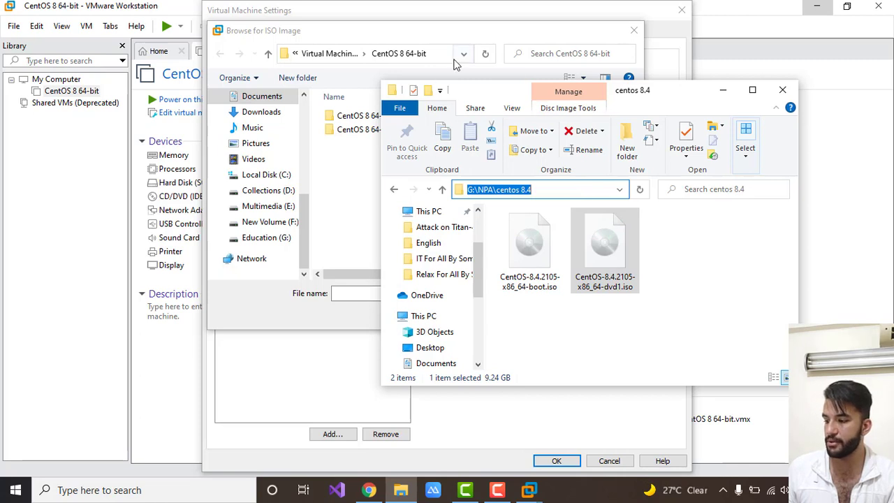
pyautogui.click(465, 28)
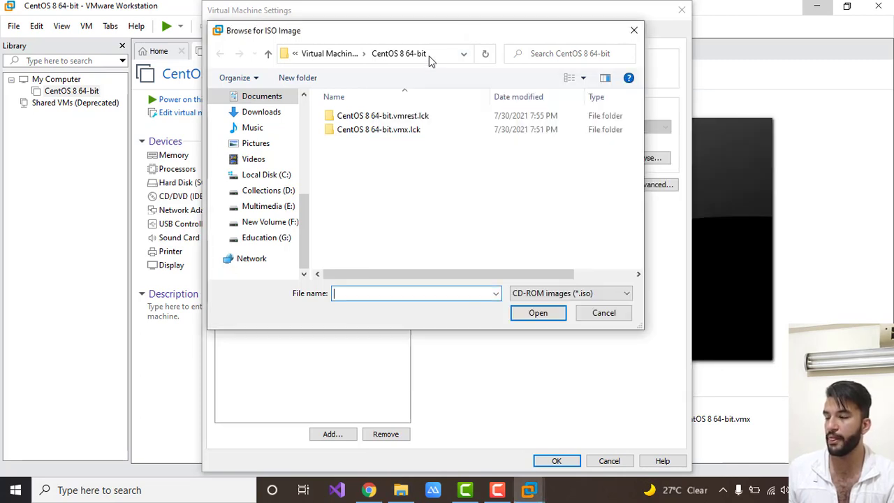
pyautogui.click(429, 54)
pyautogui.hotkey('ctrl', 'v')
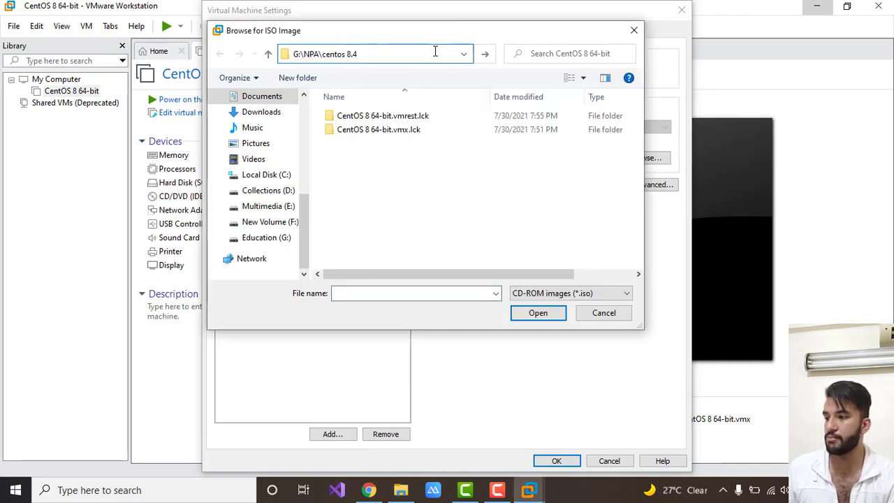
pyautogui.press('Return')
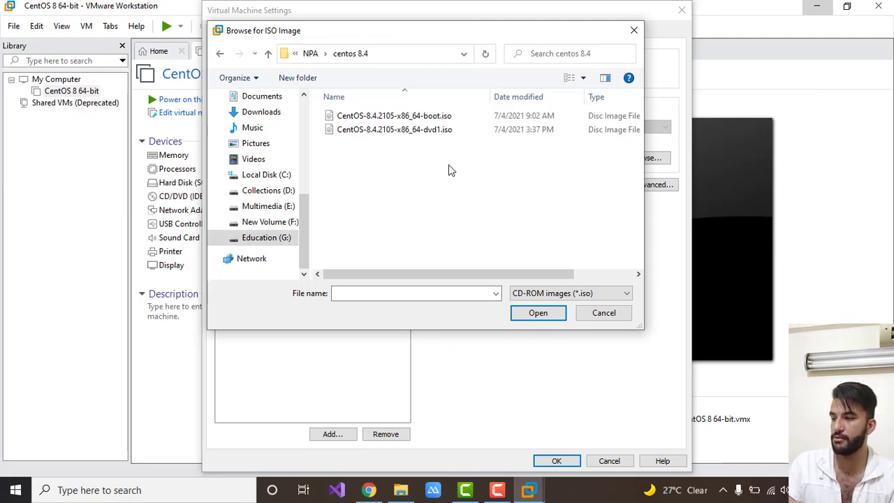
# Choose CentOS-8.4.2105-x86_64-dvd1.iso as the disc image and save the virtual machine settings.
pyautogui.moveTo(500, 274); pyautogui.dragTo(607, 274)
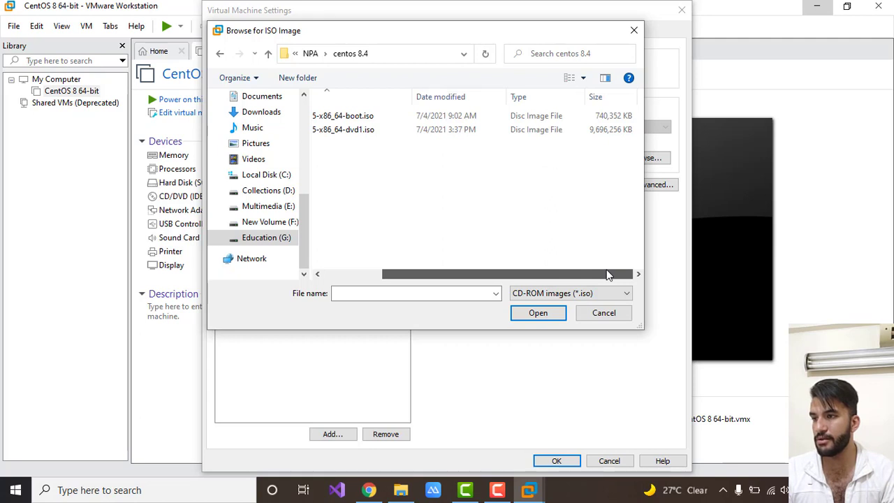
pyautogui.moveTo(607, 274); pyautogui.dragTo(443, 276)
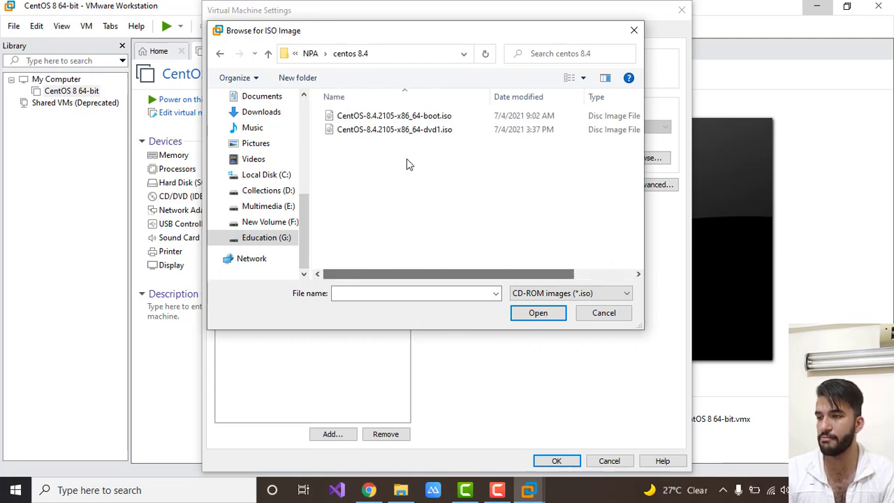
pyautogui.click(400, 130)
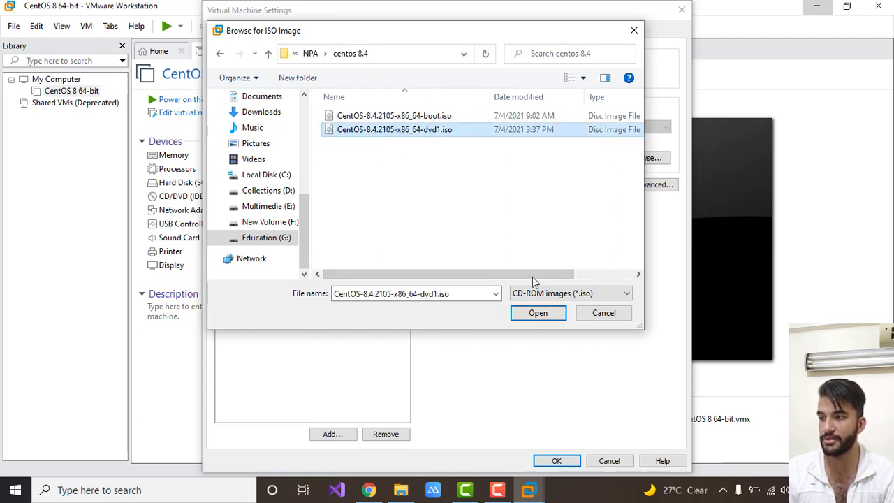
pyautogui.click(539, 316)
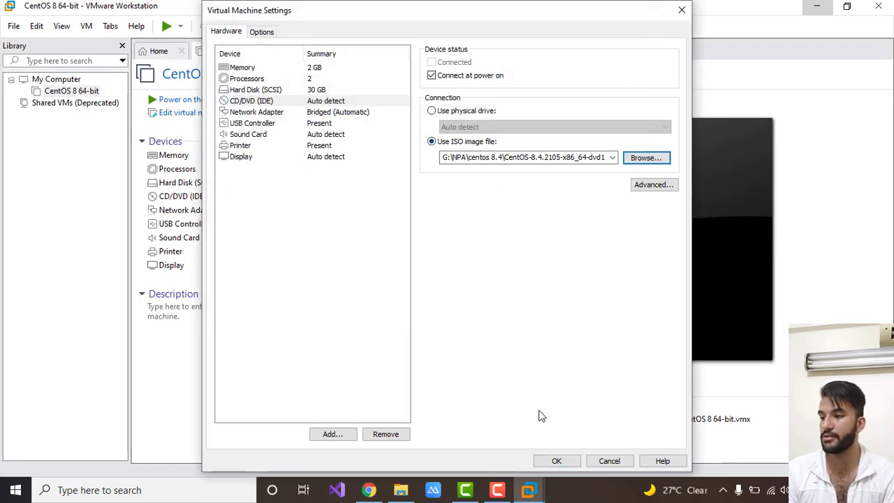
pyautogui.click(556, 462)
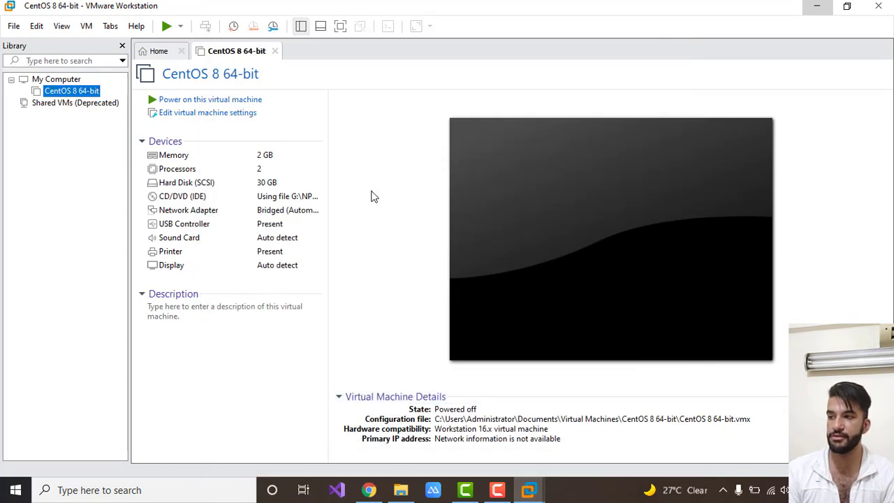
# Power on the virtual machine and boot with "Test this media & install CentOS Linux 8".
pyautogui.click(213, 104)
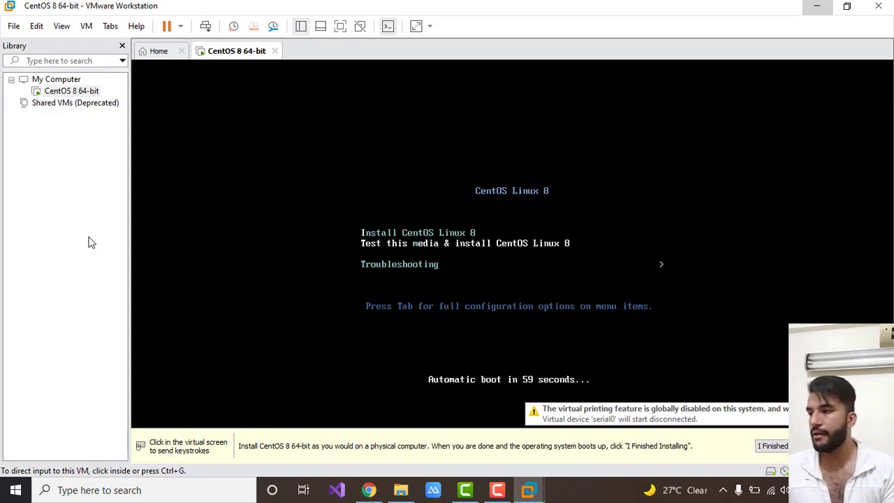
pyautogui.hotkey('ctrl', 'g')
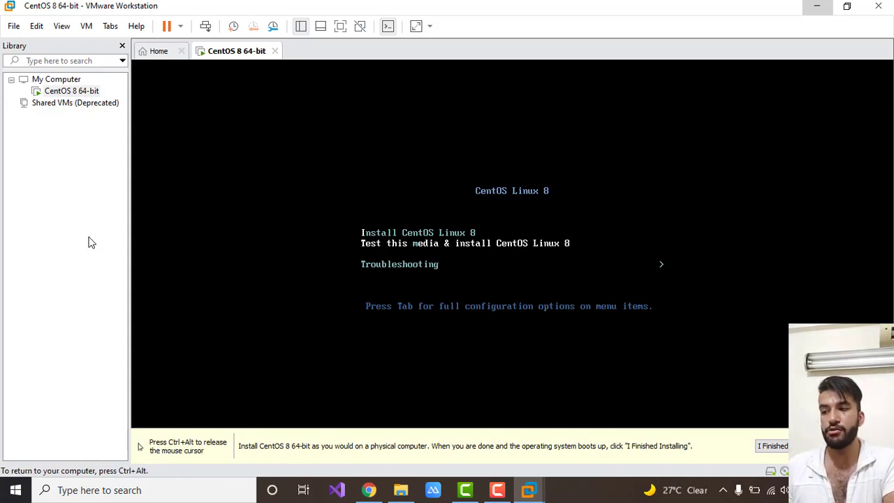
pyautogui.press('Return')
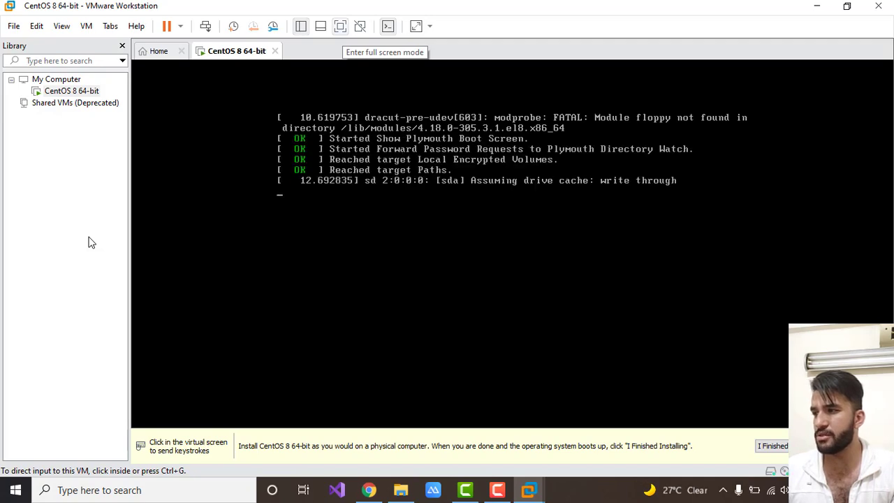
# Try full screen mode for the virtual machine and return to the windowed view.
pyautogui.hotkey('ctrl', 'alt', 'Return')
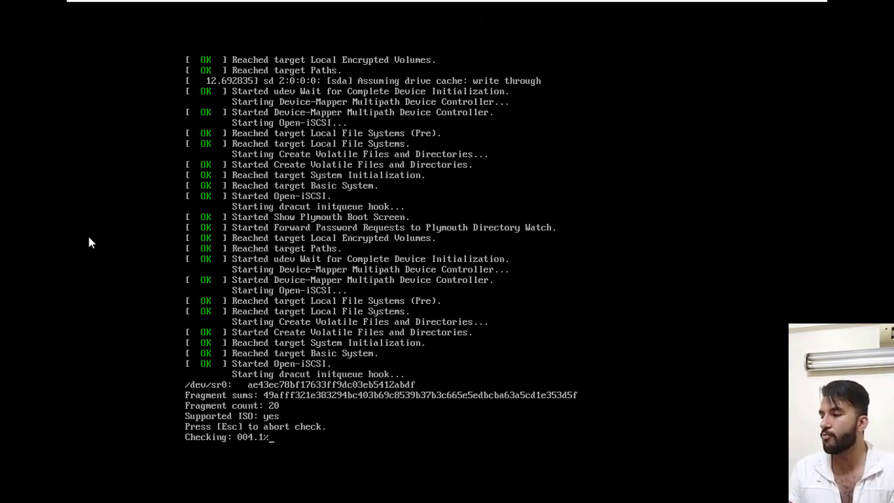
pyautogui.hotkey('ctrl', 'alt')
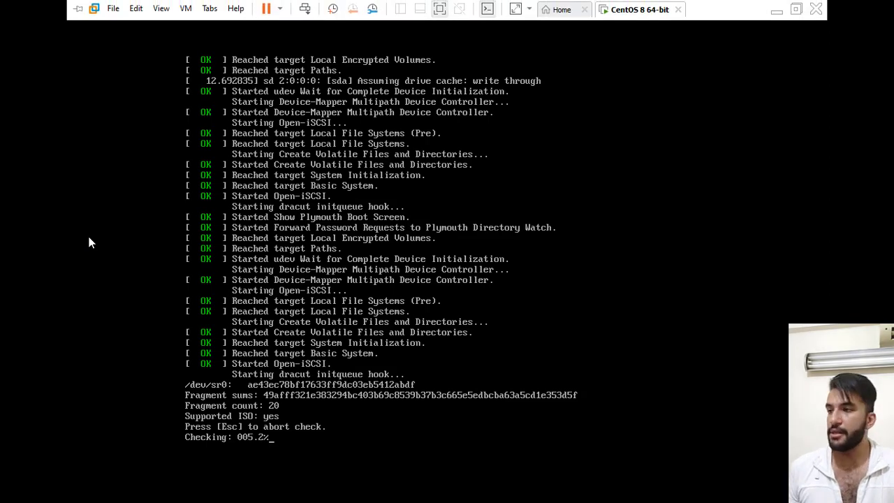
pyautogui.hotkey('ctrl', 'alt', 'Return')
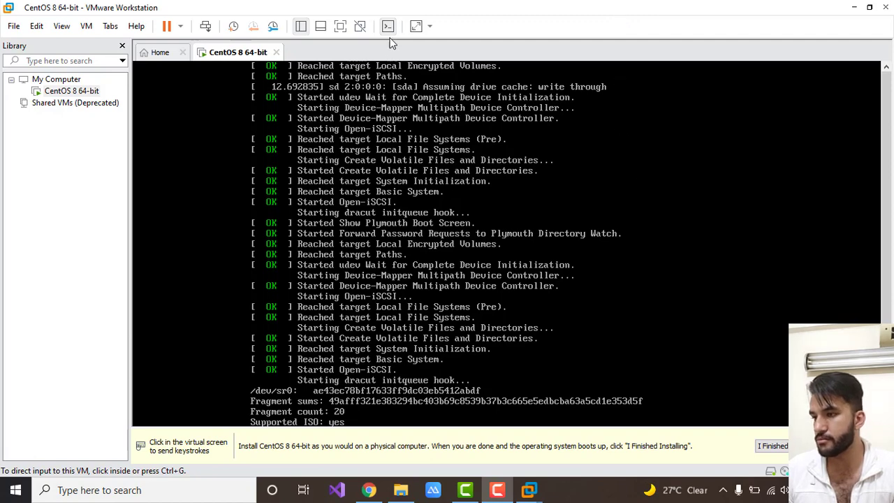
pyautogui.click(340, 26)
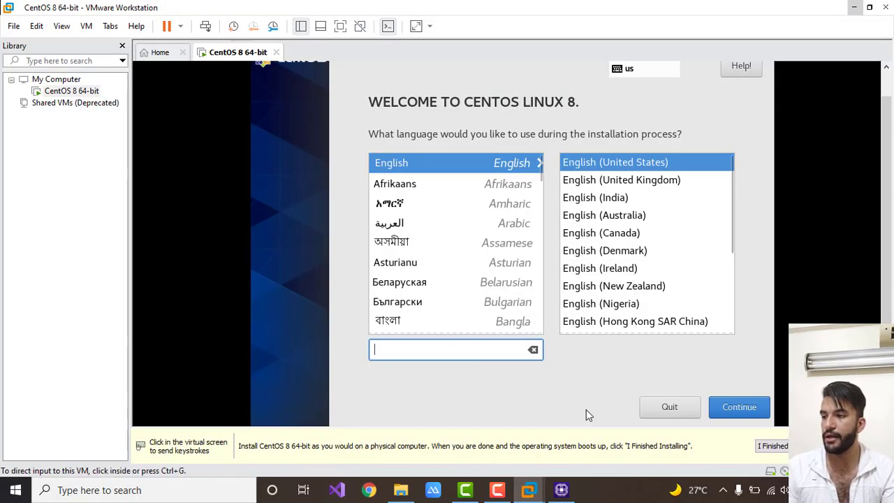
# Continue the installation with English (United States) as the language and switch the virtual machine to full screen.
pyautogui.click(586, 409)
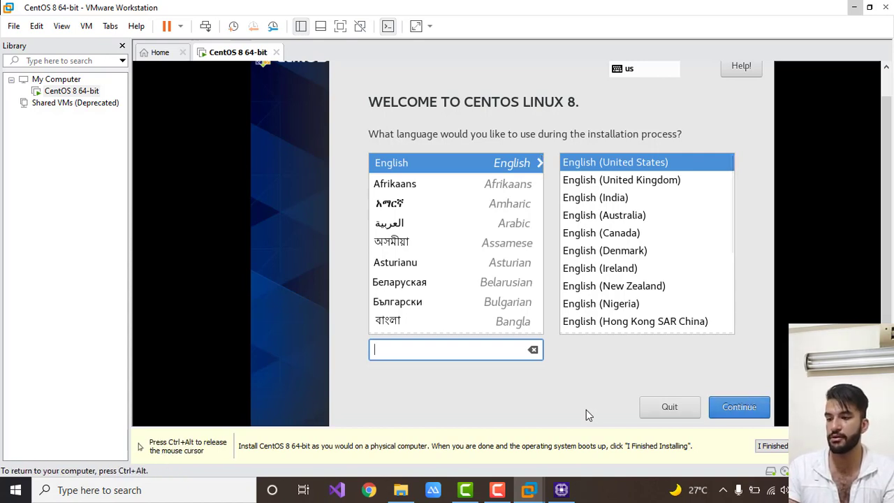
pyautogui.click(739, 407)
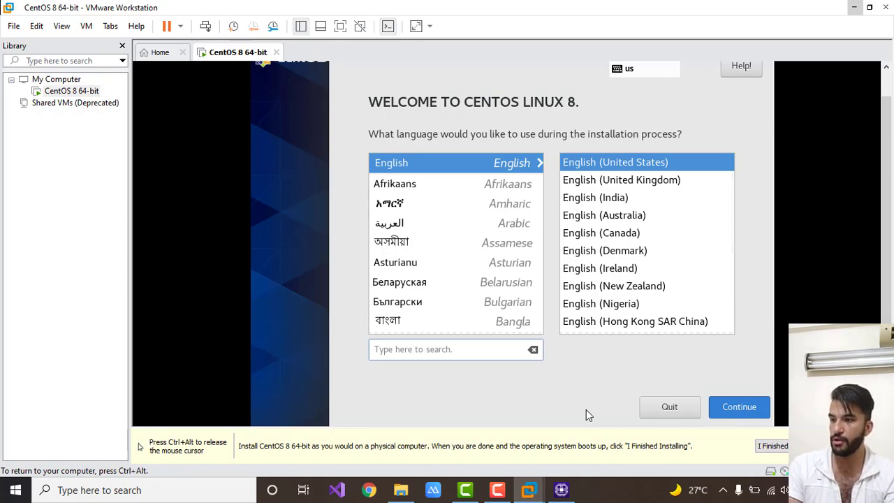
pyautogui.hotkey('ctrl', 'alt', 'Return')
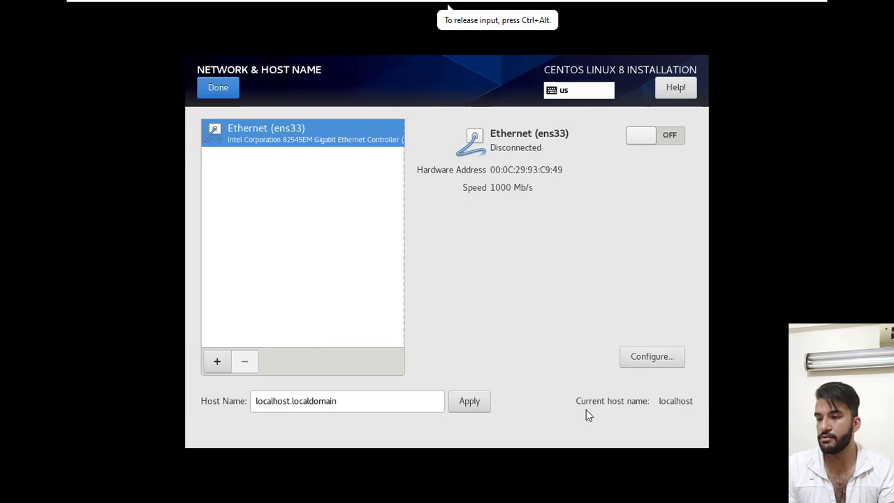
# Turn on the Ethernet (ens33) connection and apply localhost.localdomain as the host name.
pyautogui.press('space')
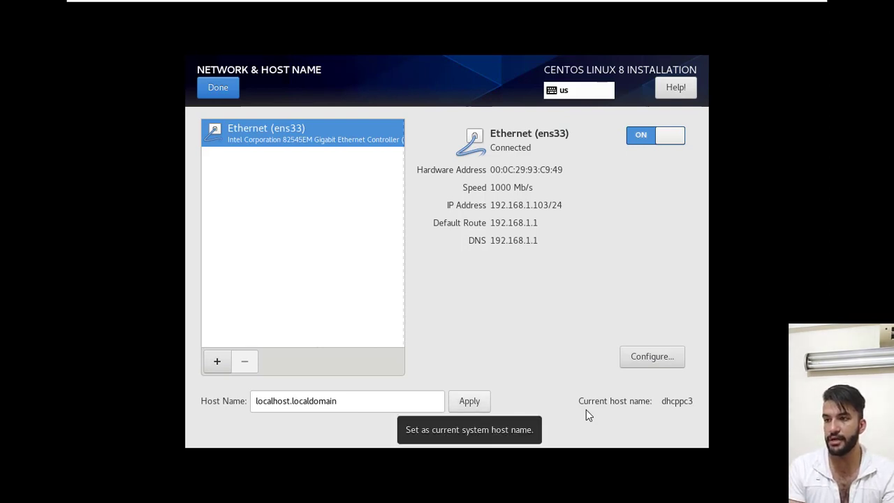
pyautogui.click(469, 400)
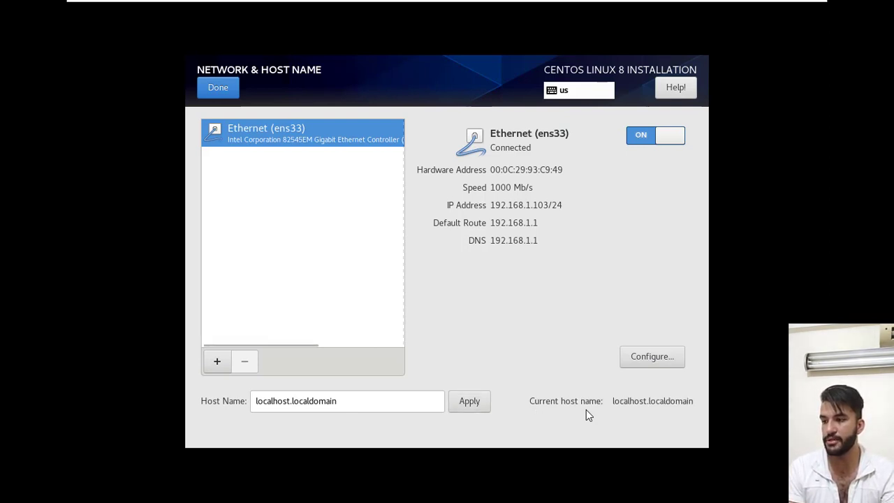
pyautogui.click(218, 87)
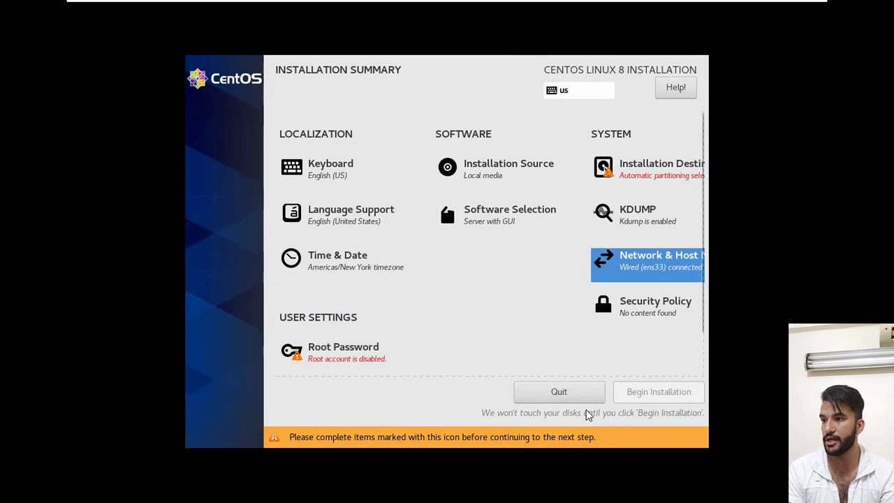
# Enter and confirm the root password in the installer's user settings.
pyautogui.click(507, 172)
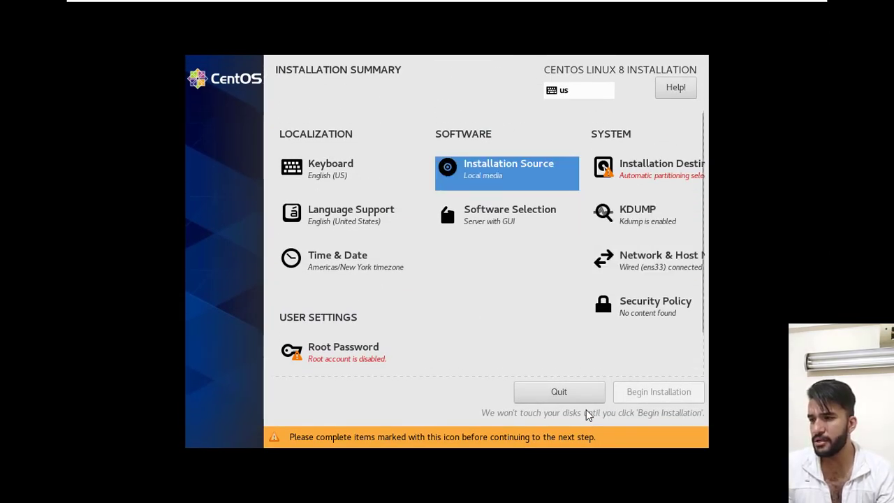
pyautogui.click(344, 352)
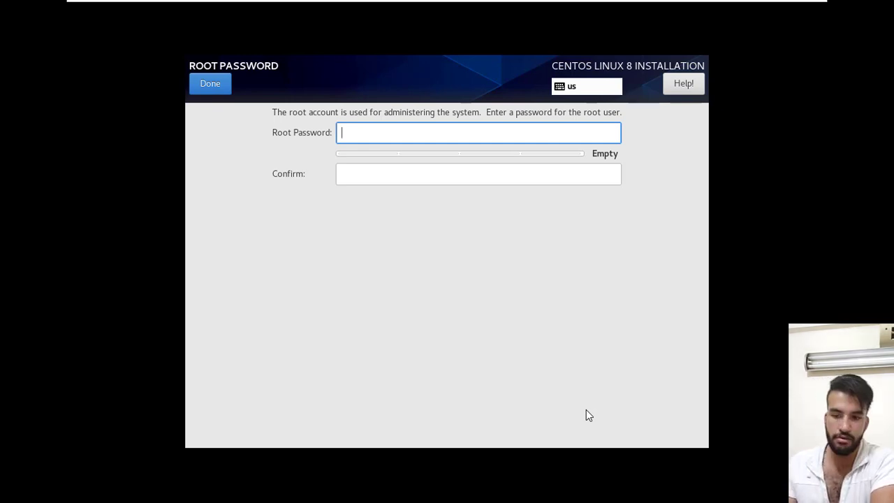
pyautogui.write('a')
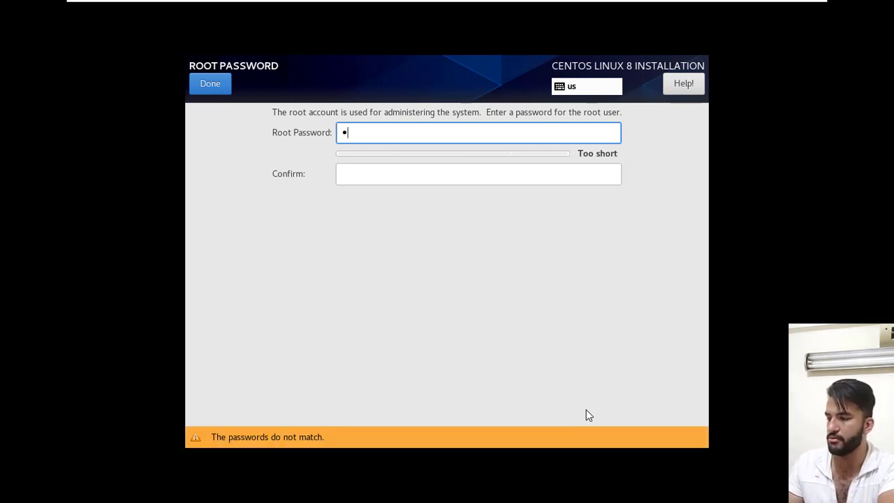
pyautogui.press('BackSpace')
pyautogui.write('aa')
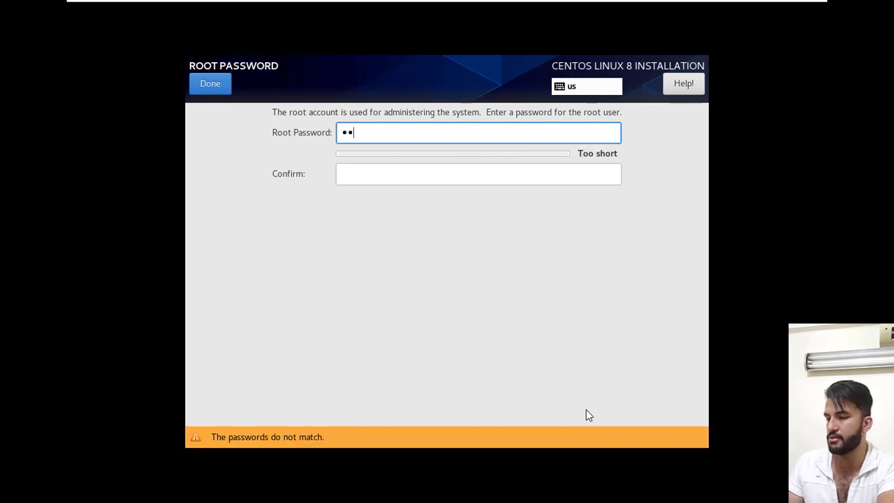
pyautogui.write('aaaaaaaaaa')
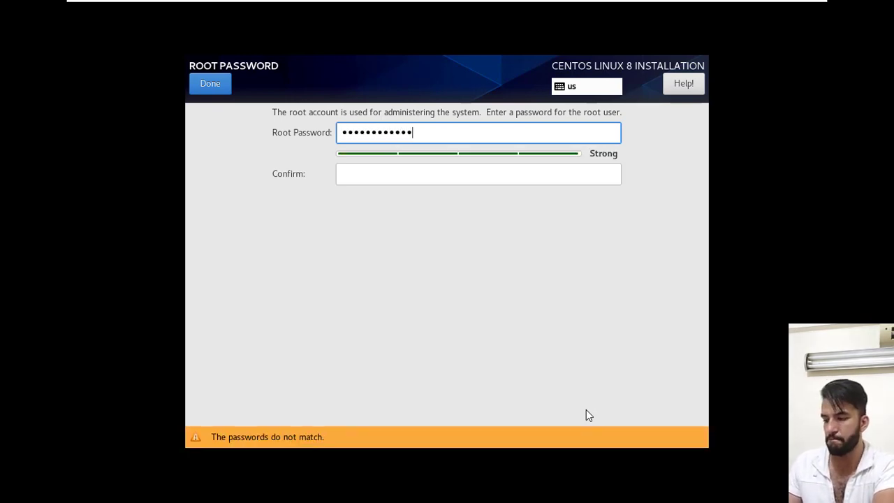
pyautogui.press('Tab')
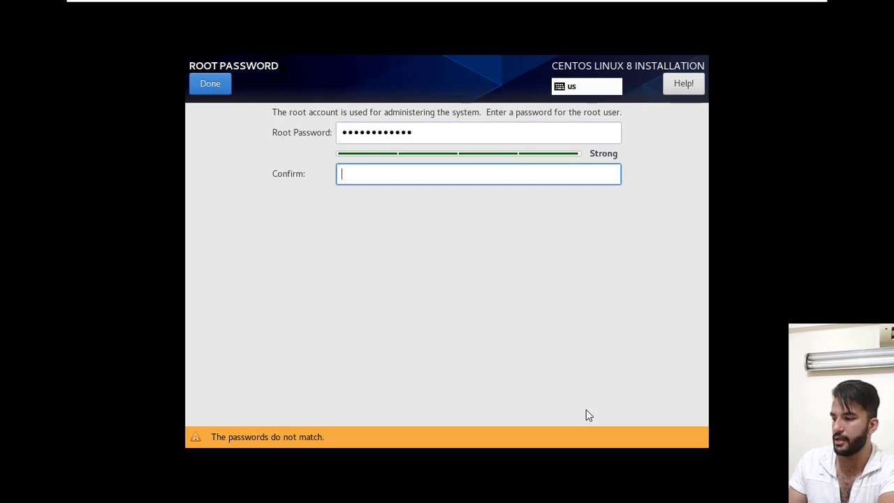
pyautogui.write('aaaaaaa')
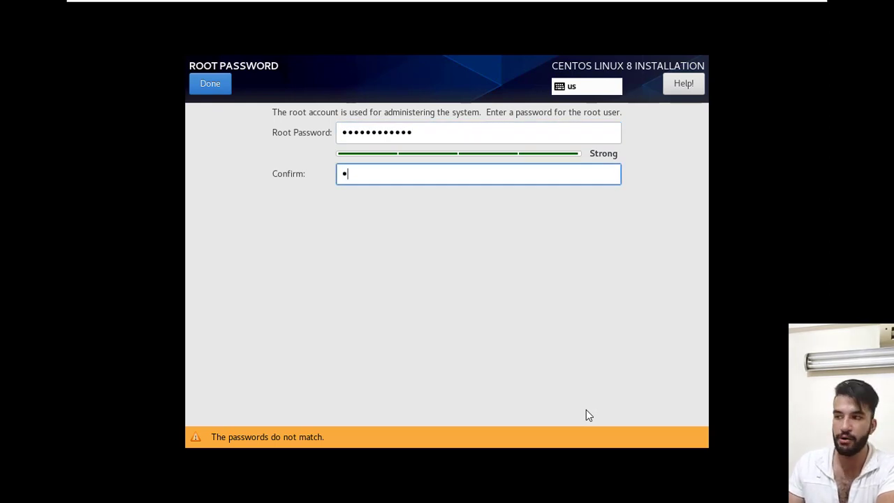
pyautogui.write('aaaaa')
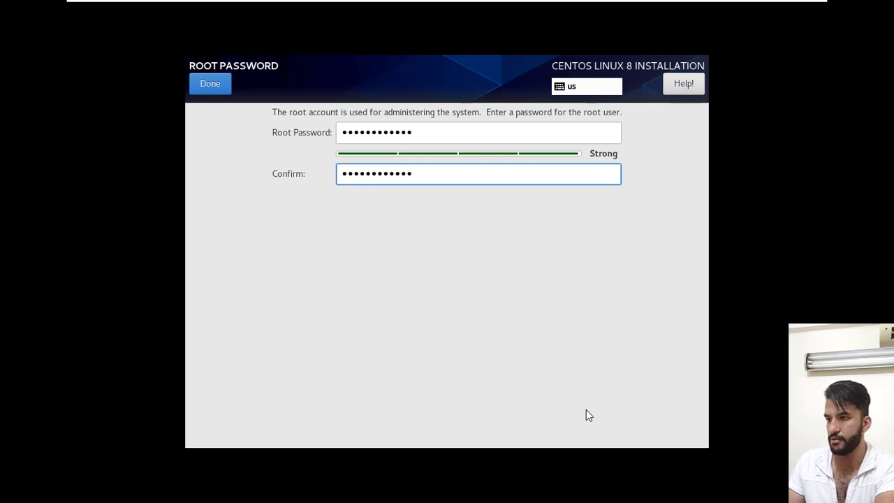
pyautogui.press('Return')
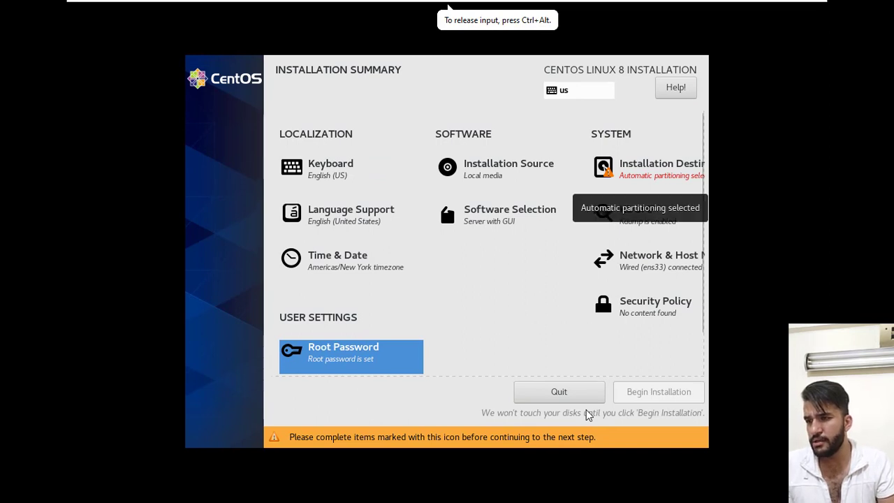
# Select the 30 GiB VMware virtual disk as installation destination with automatic storage configuration and begin the installation.
pyautogui.click(659, 169)
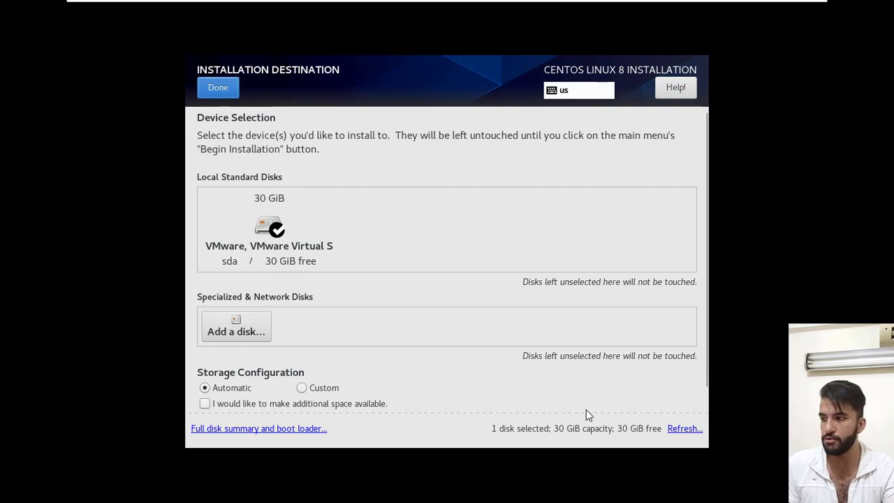
pyautogui.press('space')
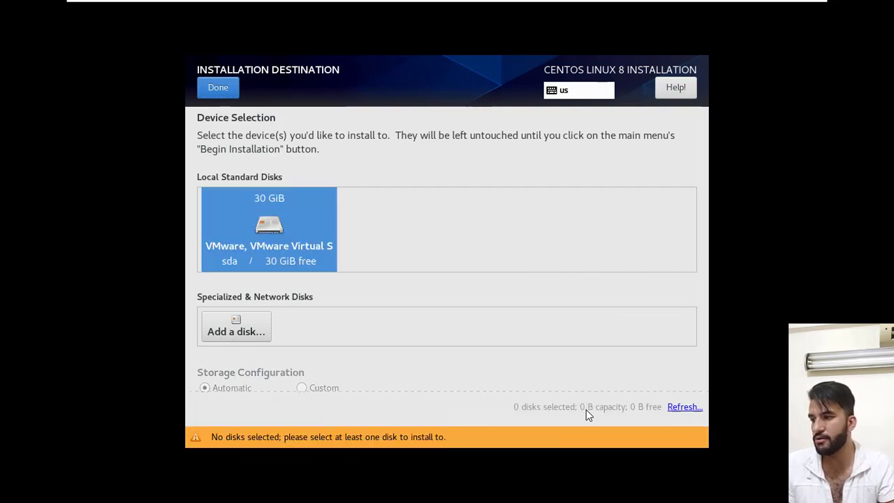
pyautogui.press('space')
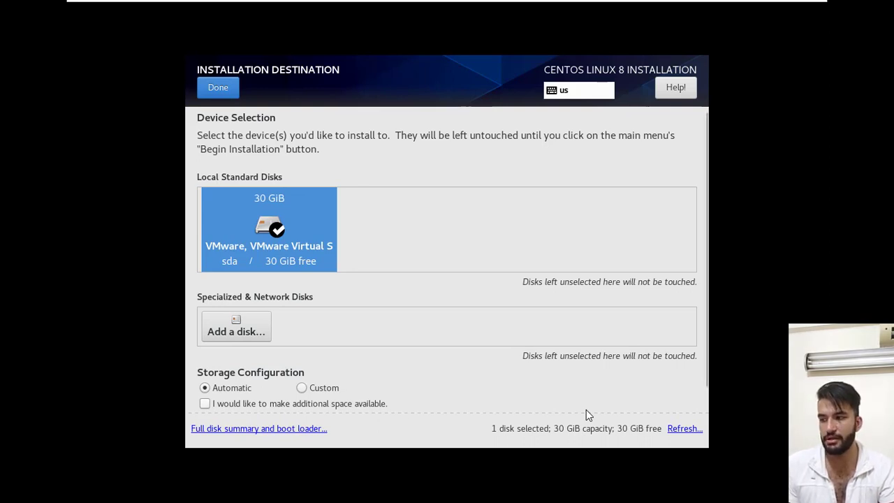
pyautogui.hotkey('alt', 'd')
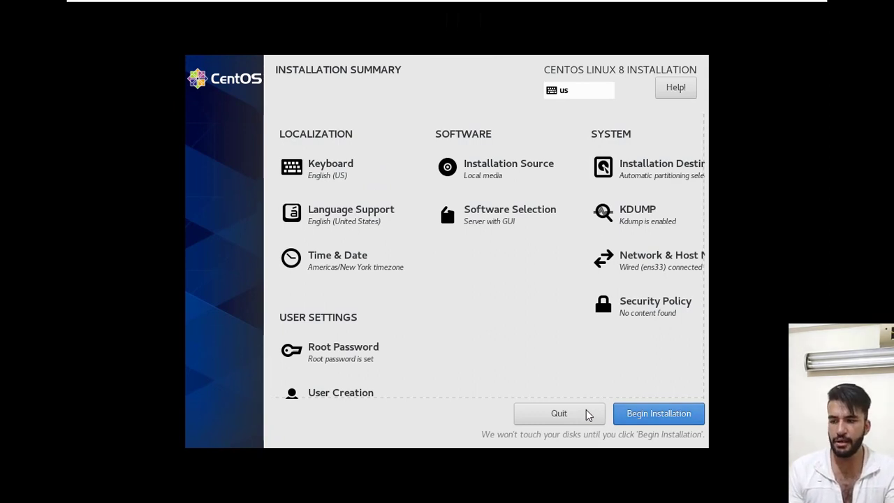
pyautogui.press('Return')
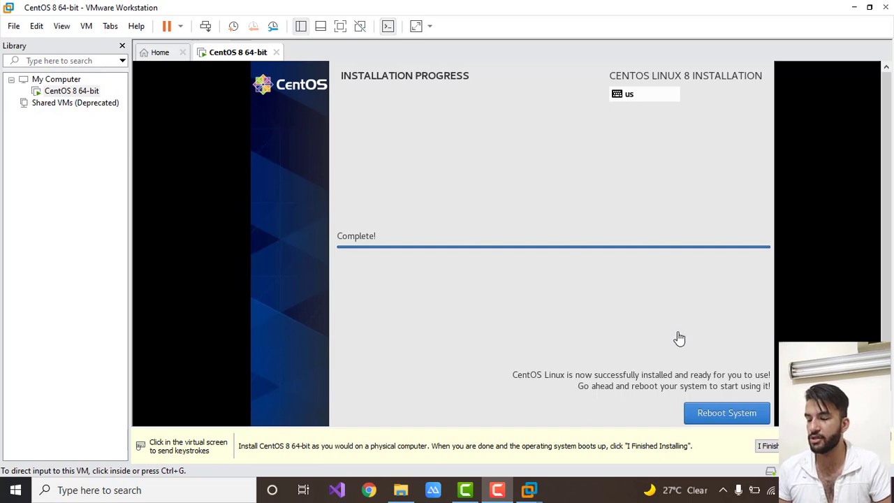
# Reboot the virtual machine into the installed CentOS system and show it in full screen.
pyautogui.click(723, 416)
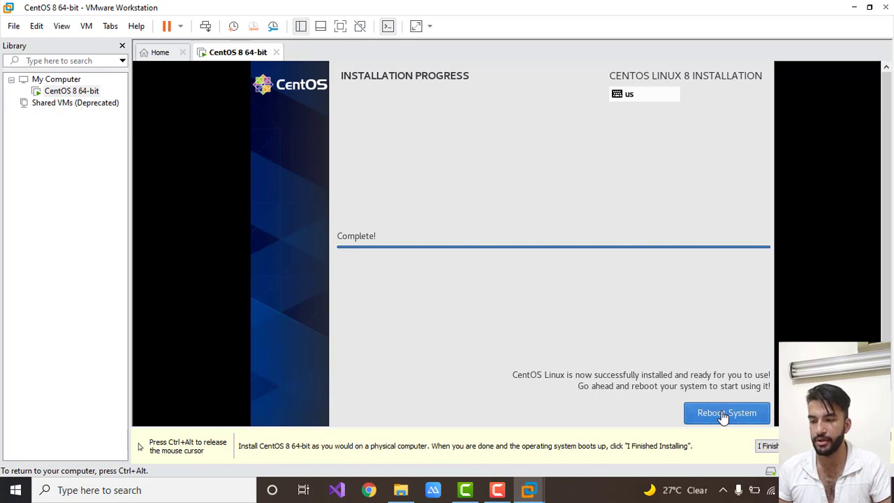
pyautogui.hotkey('ctrl', 'alt')
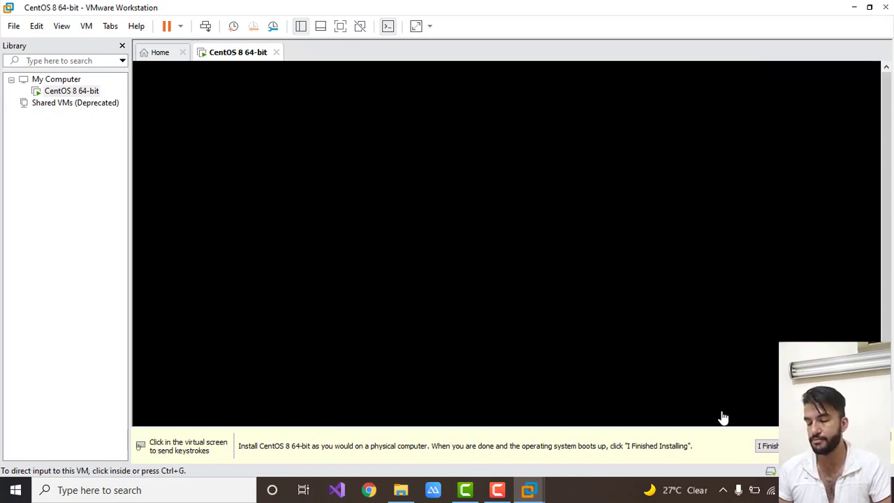
pyautogui.click(723, 416)
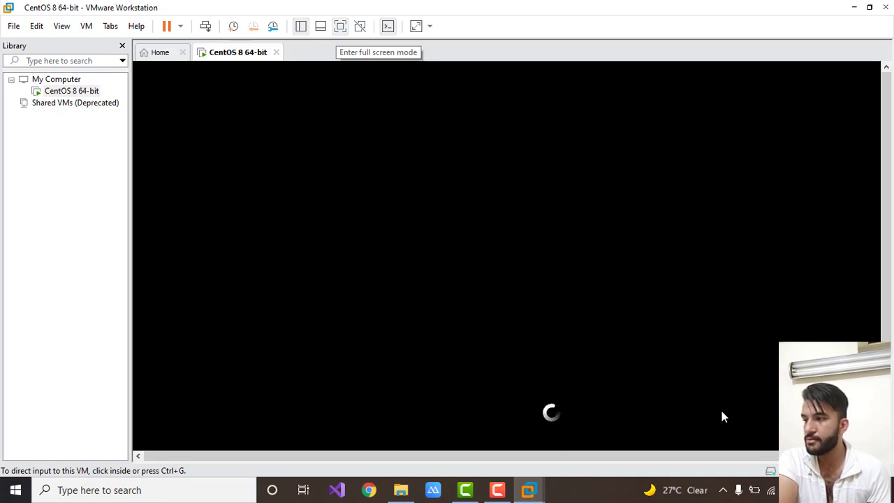
pyautogui.click(340, 27)
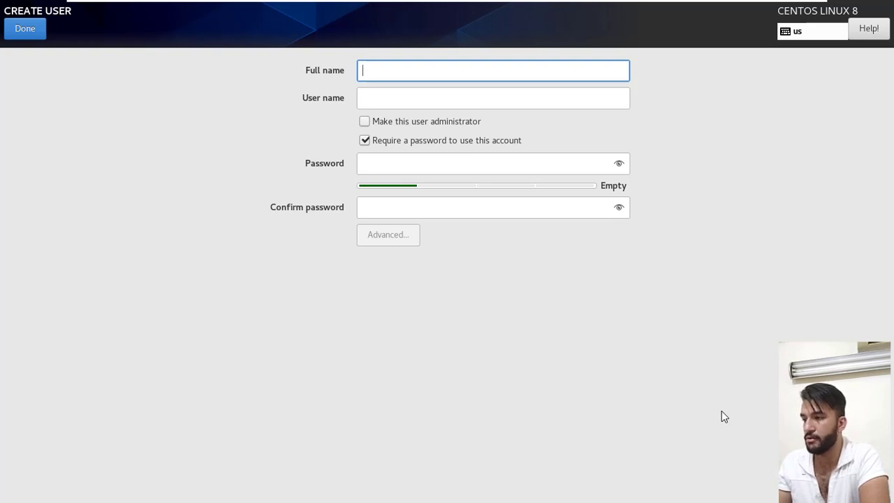
# Enter the user name for the new account and make this user administrator.
pyautogui.press('Tab')
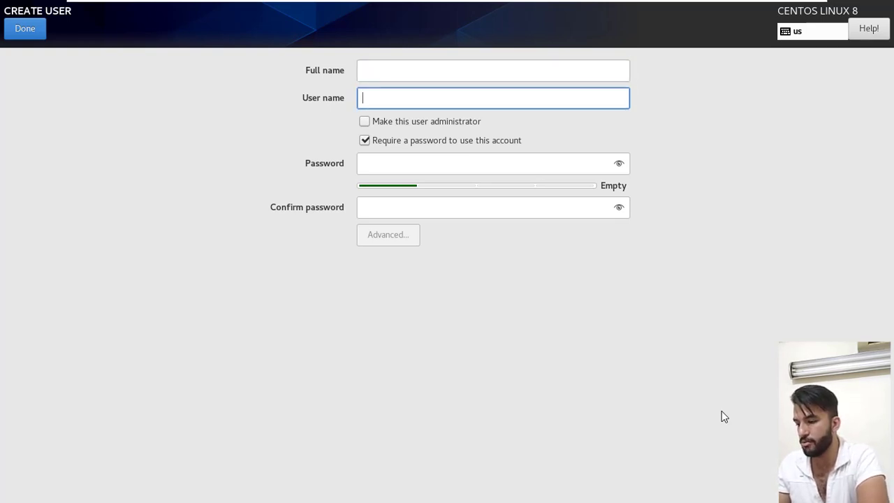
pyautogui.write('somar')
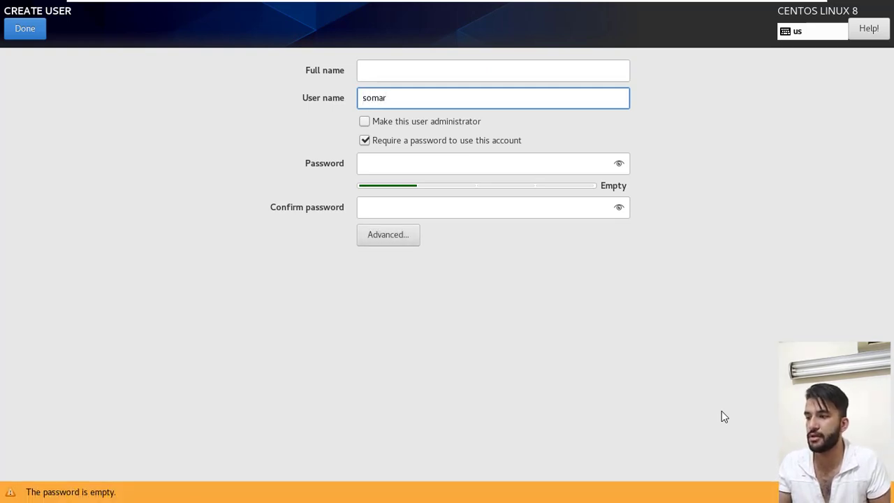
pyautogui.press('Tab')
pyautogui.press('space')
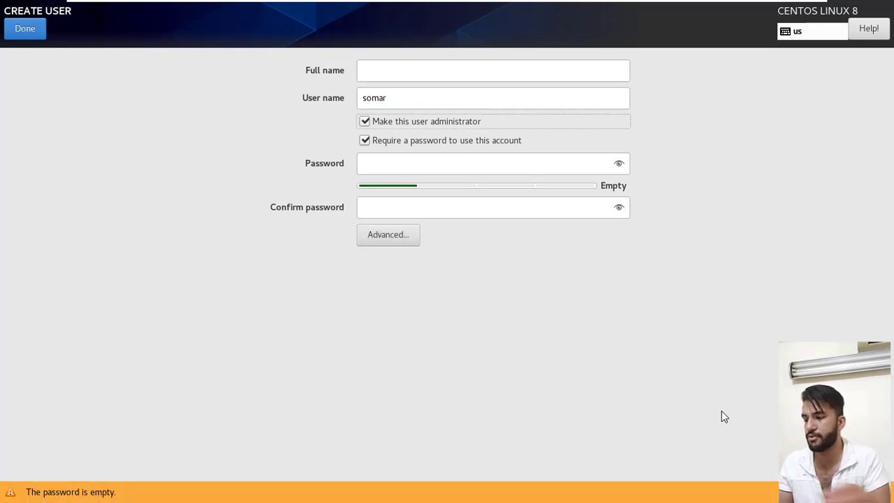
# Enter and confirm the new user's account password and save the user.
pyautogui.press('Tab')
pyautogui.press('Tab')
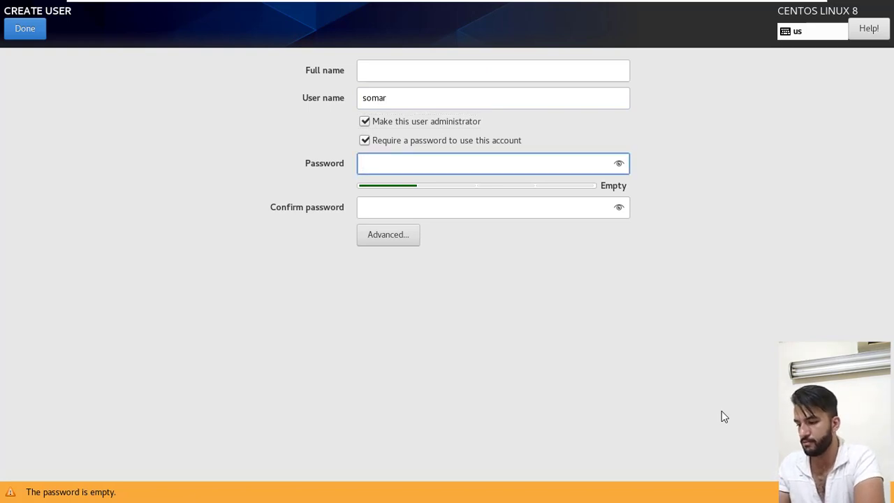
pyautogui.write('********')
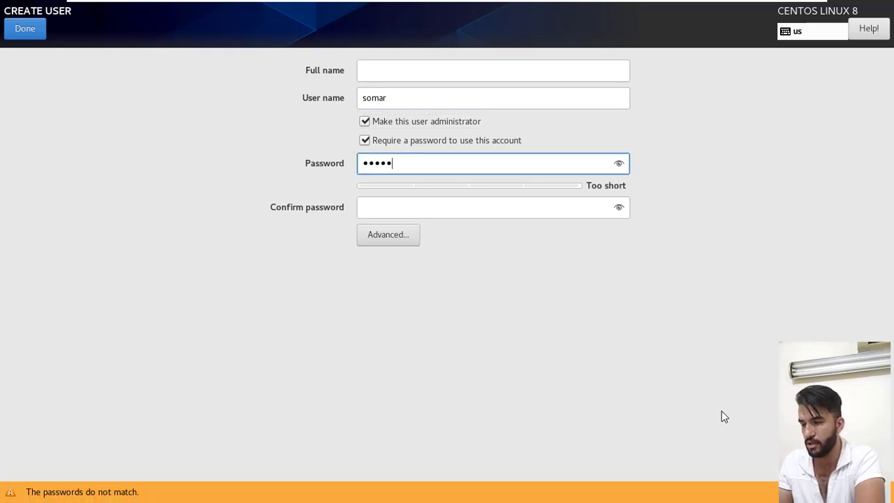
pyautogui.write('****')
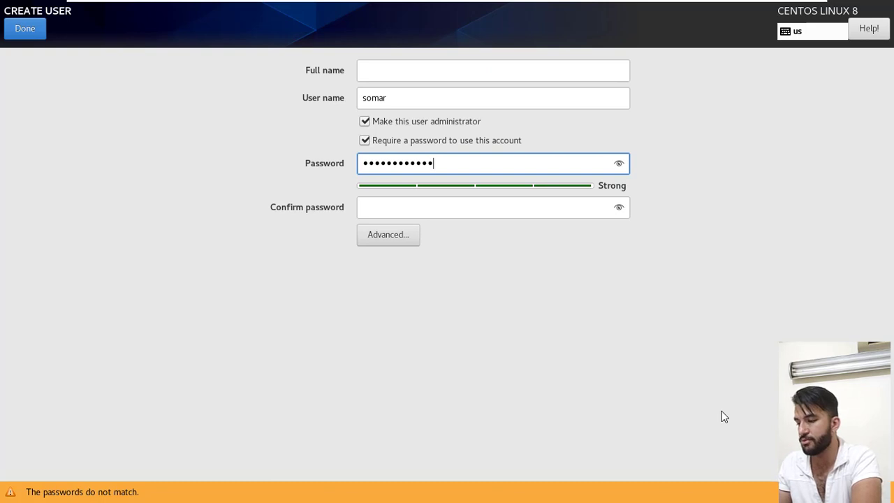
pyautogui.press('Tab')
pyautogui.write('********')
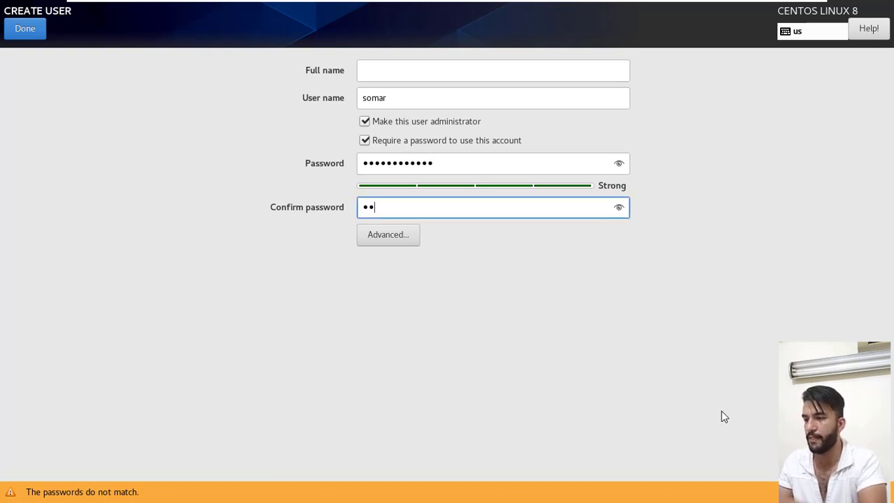
pyautogui.write('****')
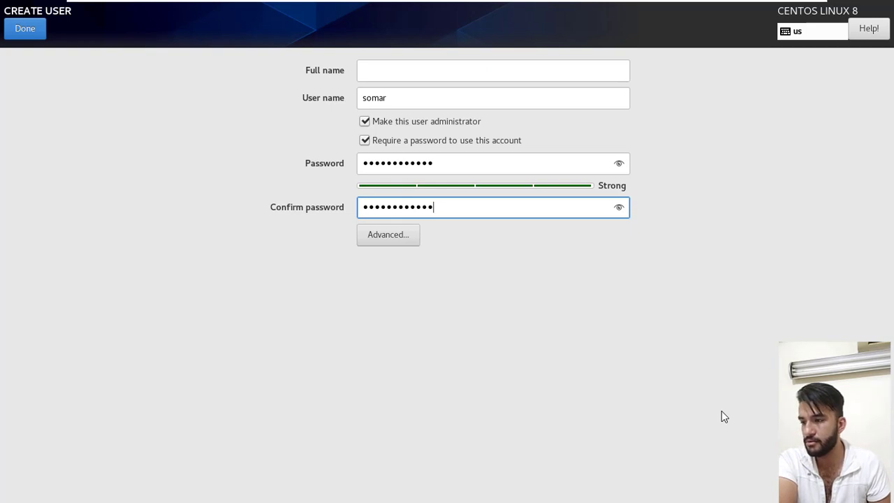
pyautogui.press('Return')
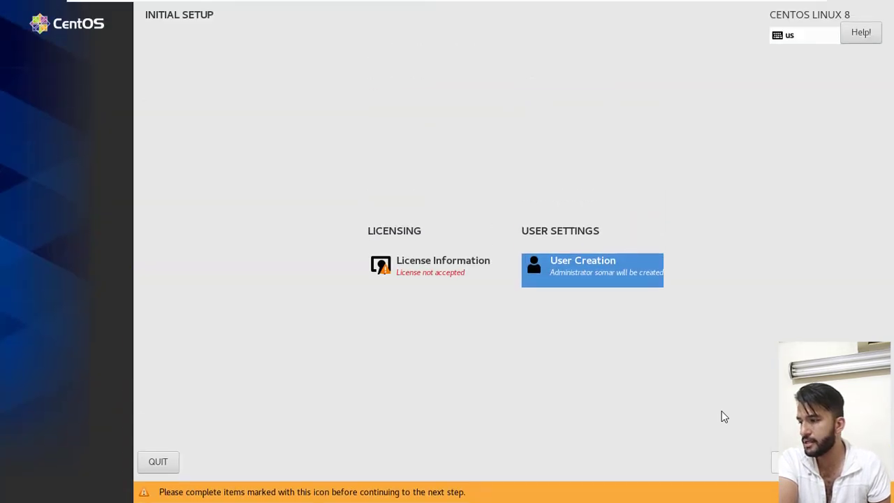
# Accept the CentOS 8 Linux license agreement in the License Information settings.
pyautogui.press('Left')
pyautogui.press('Return')
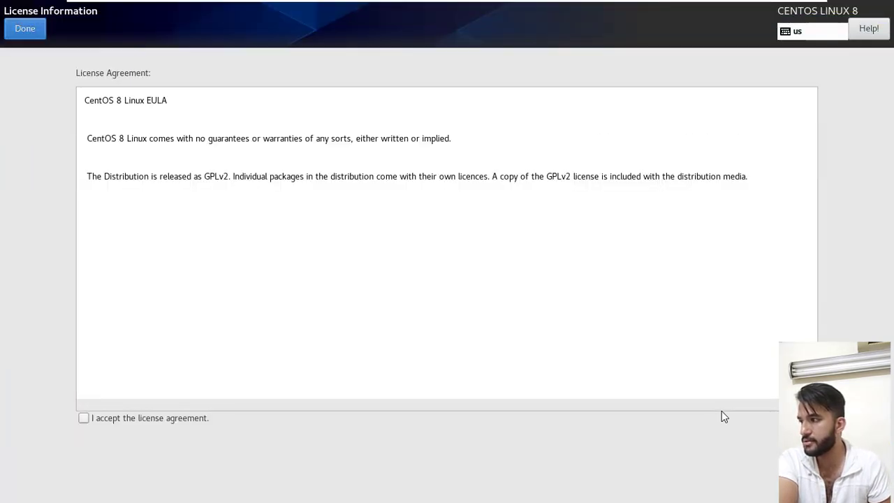
pyautogui.press('Tab')
pyautogui.press('space')
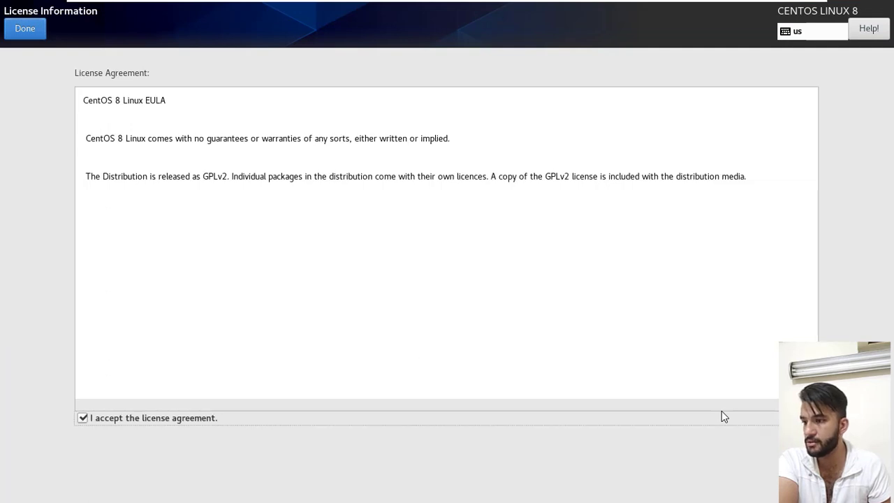
# Save the accepted license information and finish the CentOS Linux 8 initial setup.
pyautogui.press('Tab')
pyautogui.press('Return')
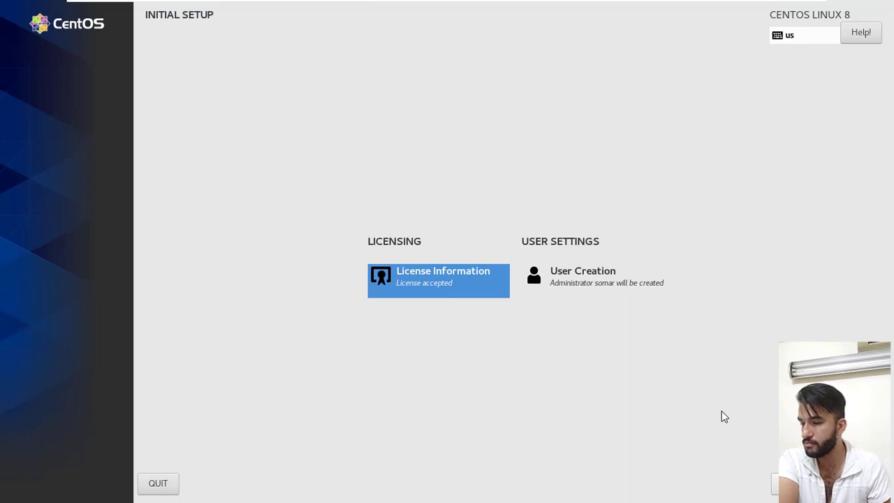
pyautogui.press('Tab')
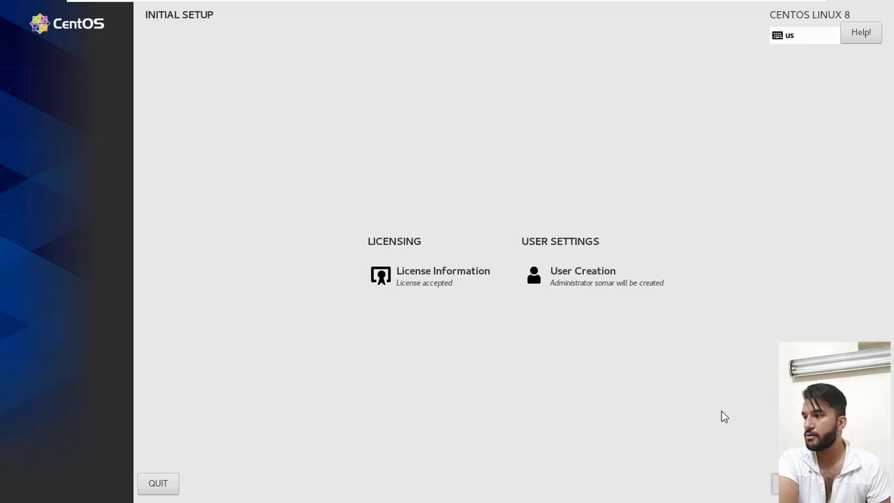
pyautogui.press('Return')
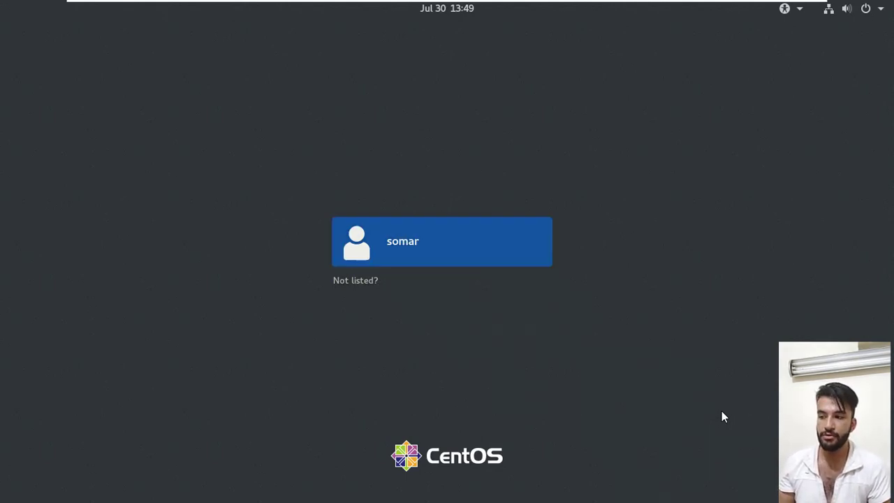
# Sign in to the new user's account by entering the account password, and return input control to the host computer.
pyautogui.press('Return')
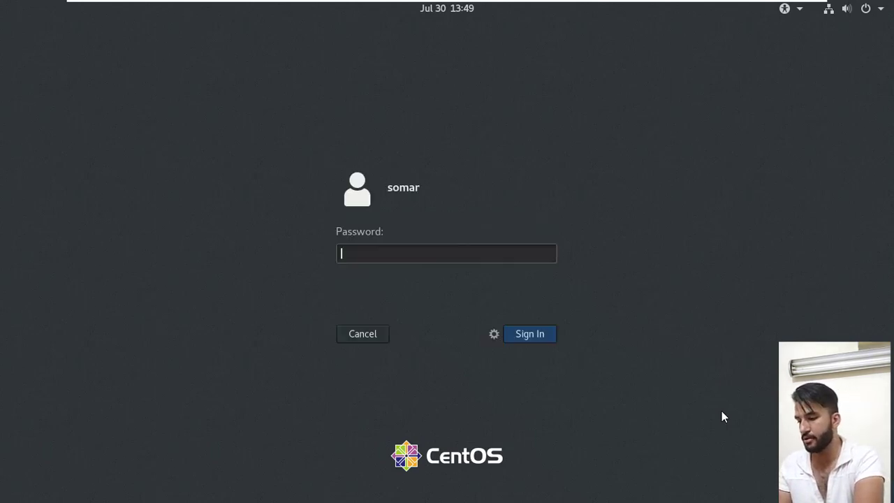
pyautogui.write('•••••••••')
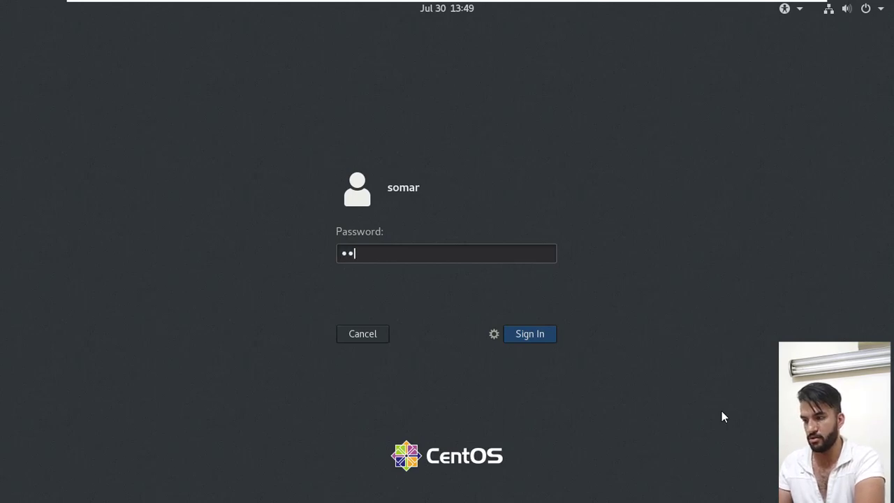
pyautogui.write('•••')
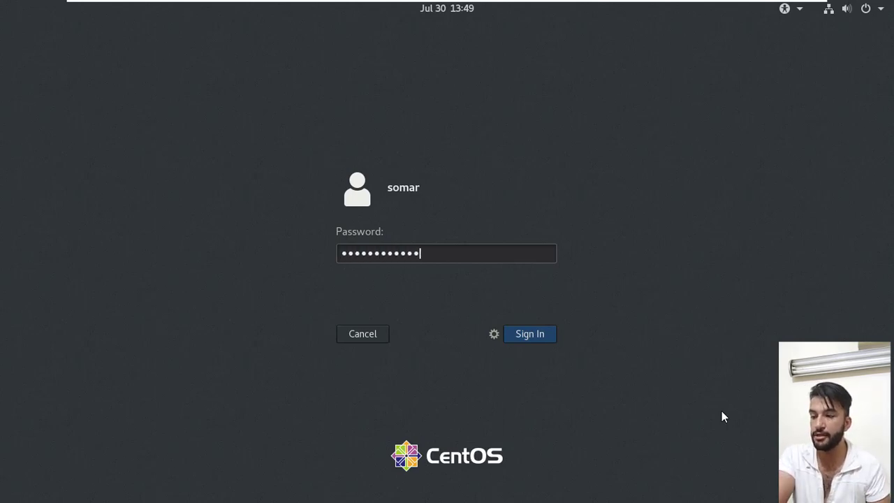
pyautogui.press('Return')
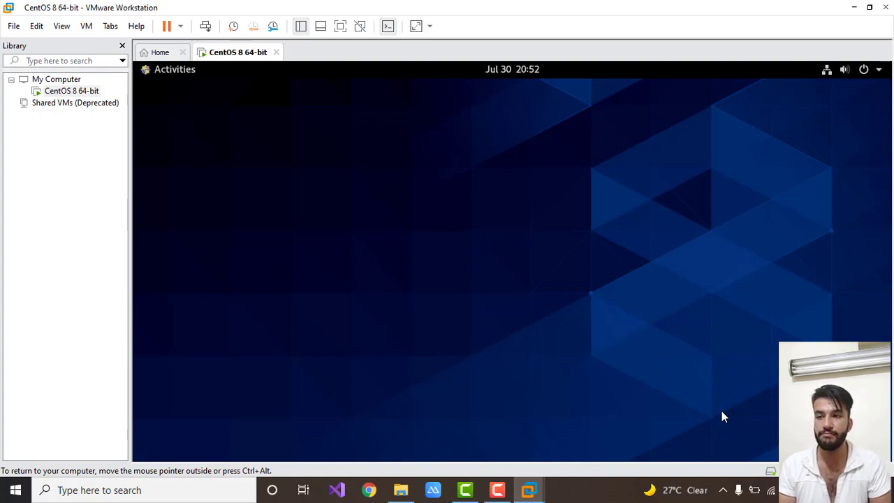
pyautogui.hotkey('ctrl', 'alt')
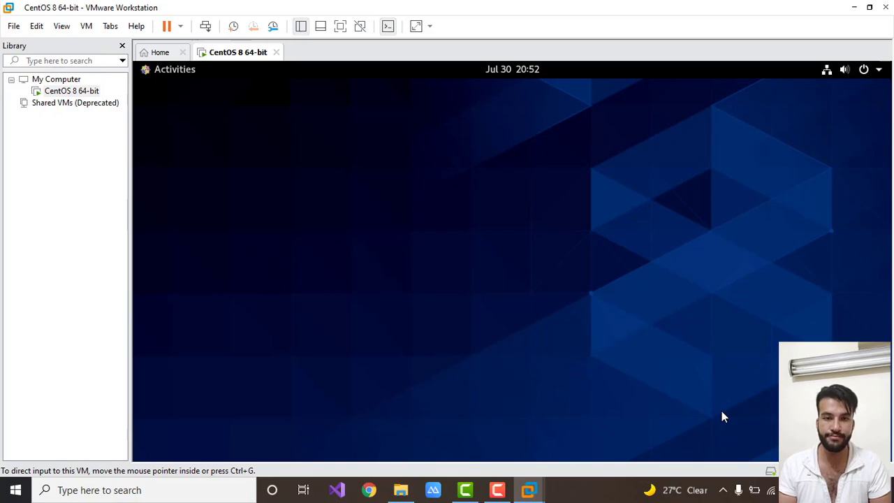